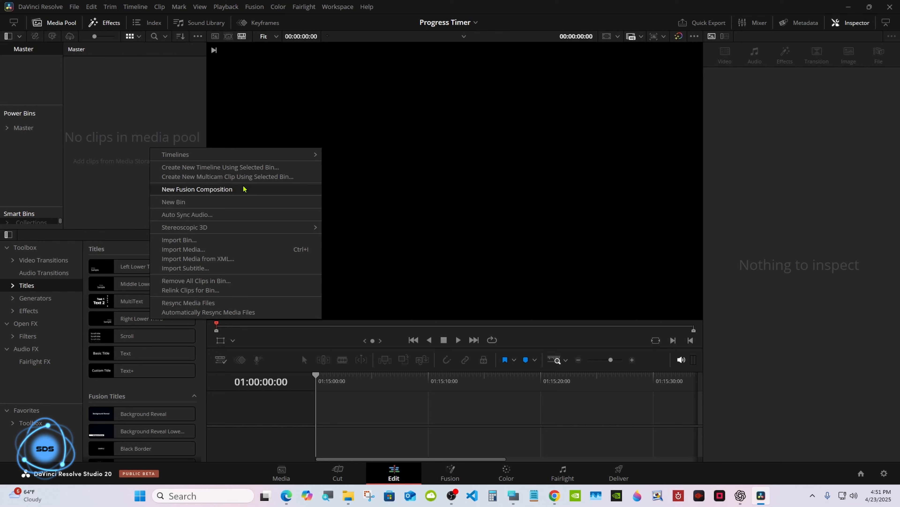
Step: Create a five-second, 30 fps Fusion composition clip and place it on a new timeline
click(243, 189)
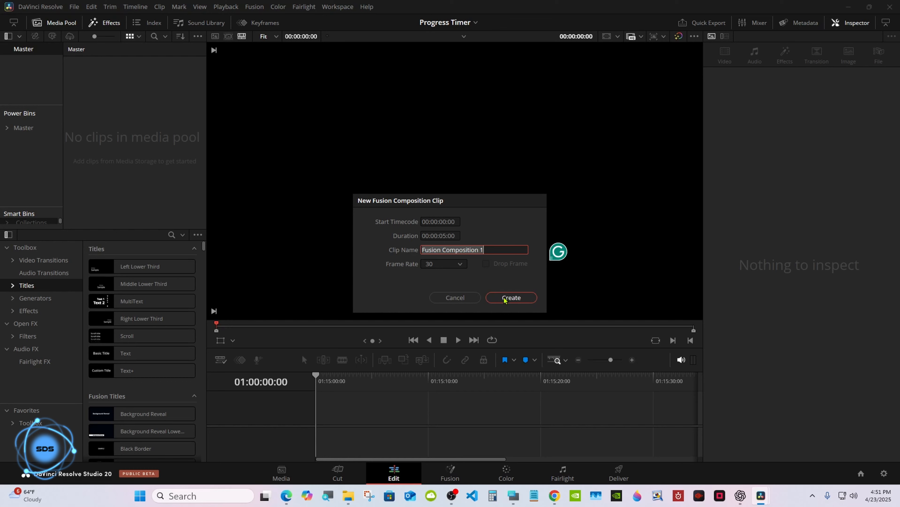
click(512, 298)
drag(106, 76, 382, 216)
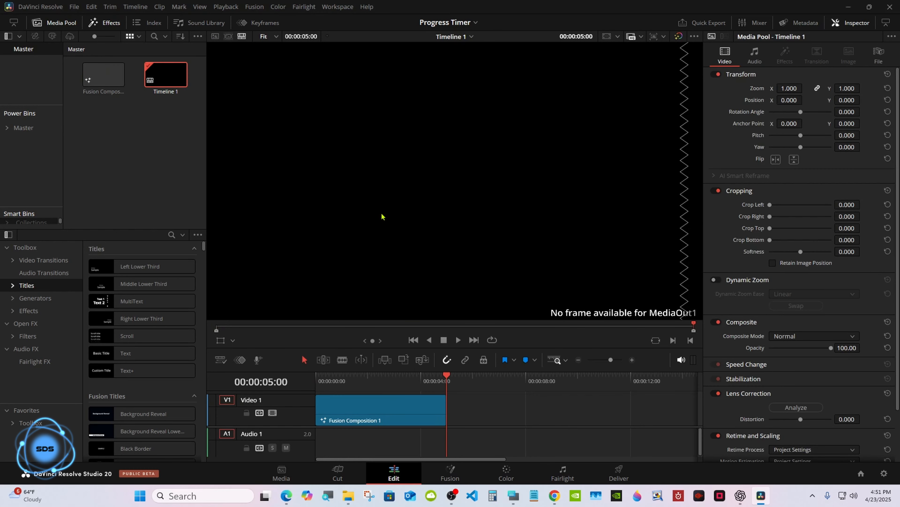
Step: Open the composition for node editing in Fusion and add a Text+ node connected to MediaOut1
click(450, 471)
drag(250, 375, 555, 388)
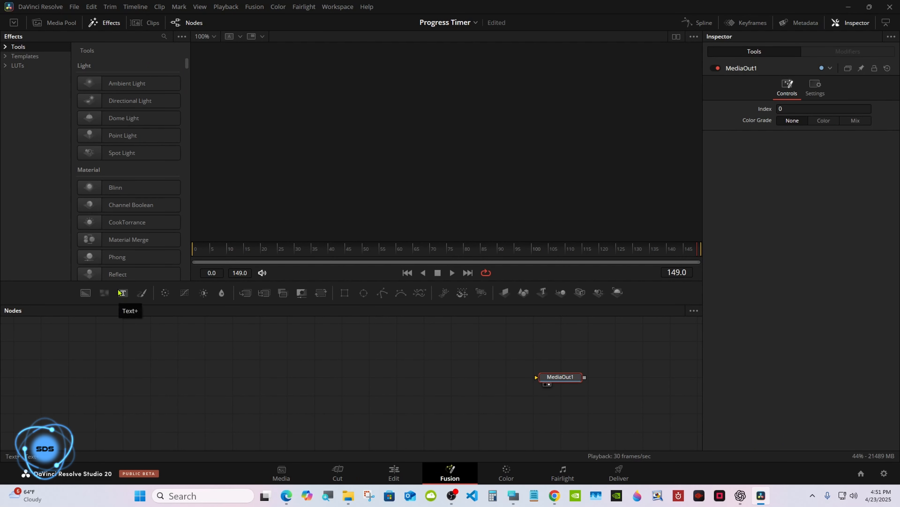
drag(123, 293, 536, 378)
click(517, 389)
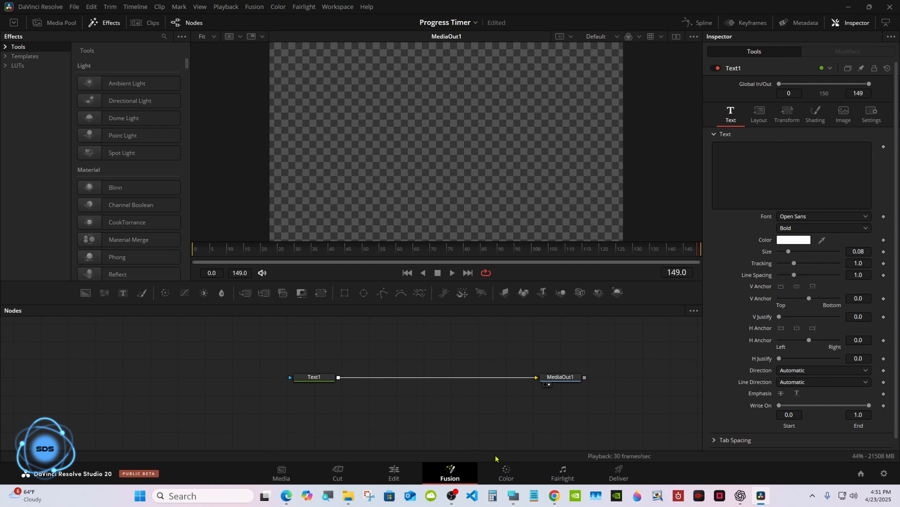
Step: Bring up the On-Screen Keyboard and move it clear of the Text1 and MediaOut1 nodes
click(513, 496)
drag(575, 348, 550, 365)
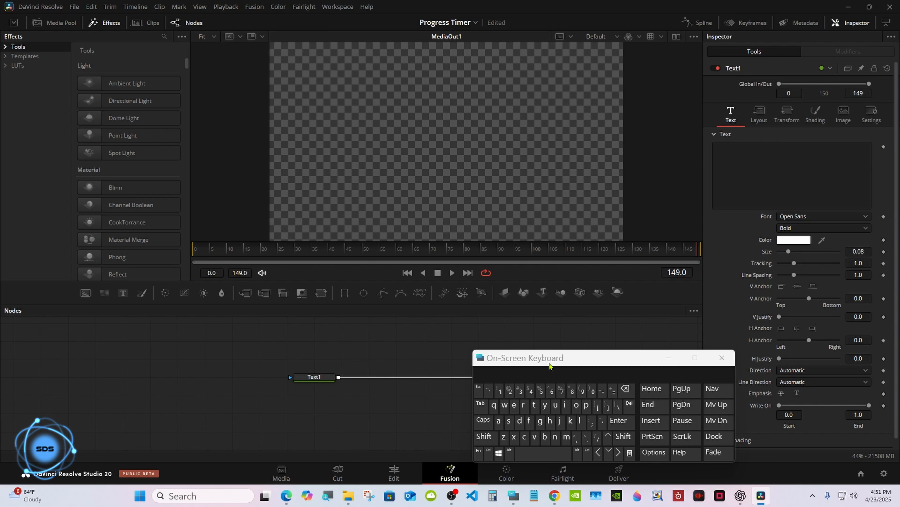
drag(550, 365, 537, 411)
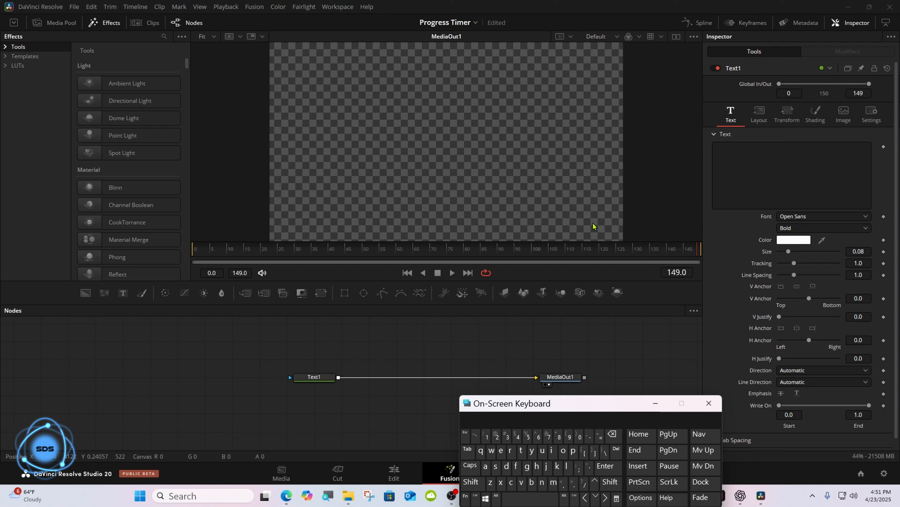
Step: Apply the TimeCode modifier to the text content of the Text1 node
click(331, 378)
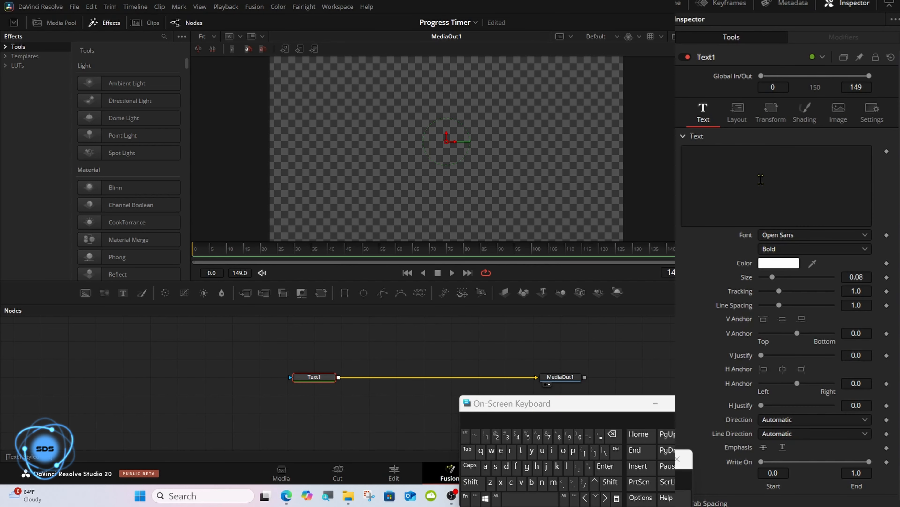
right_click(761, 180)
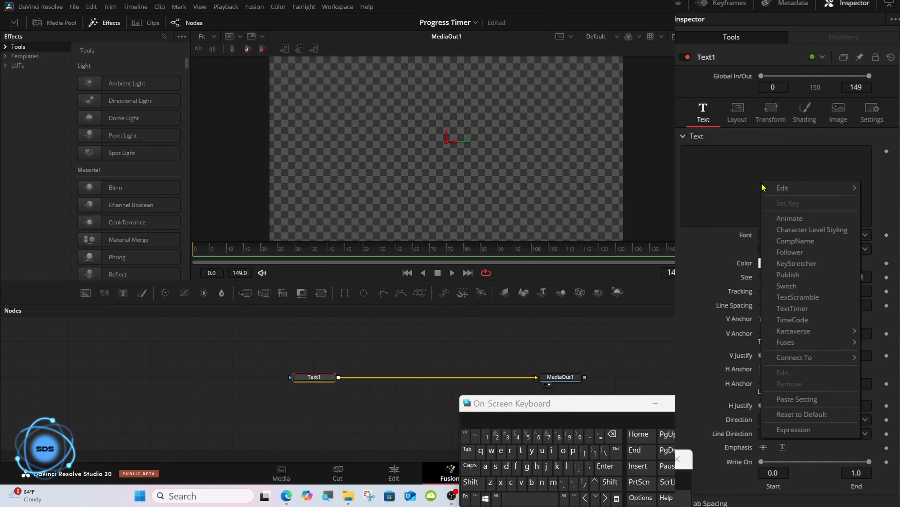
click(816, 321)
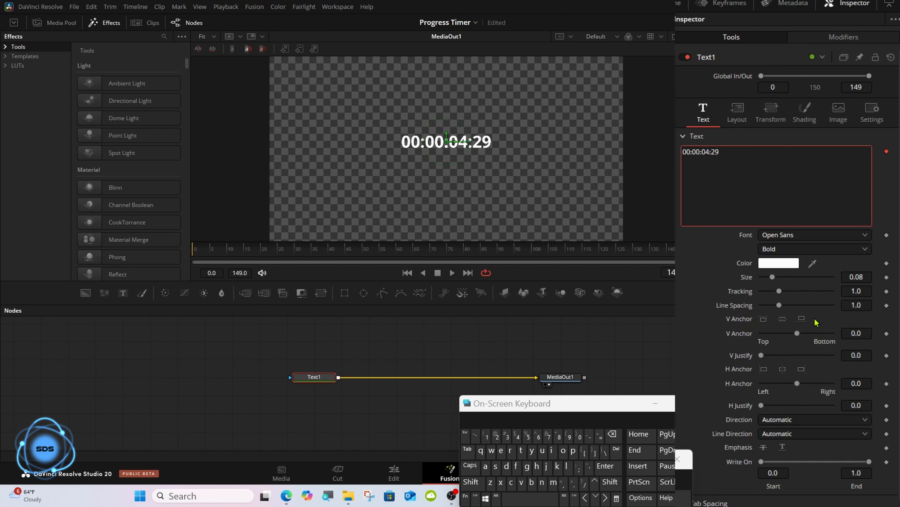
Step: Insert a Merge node after Text1 and feed its foreground with a Background node masked by an Ellipse
drag(306, 380, 278, 379)
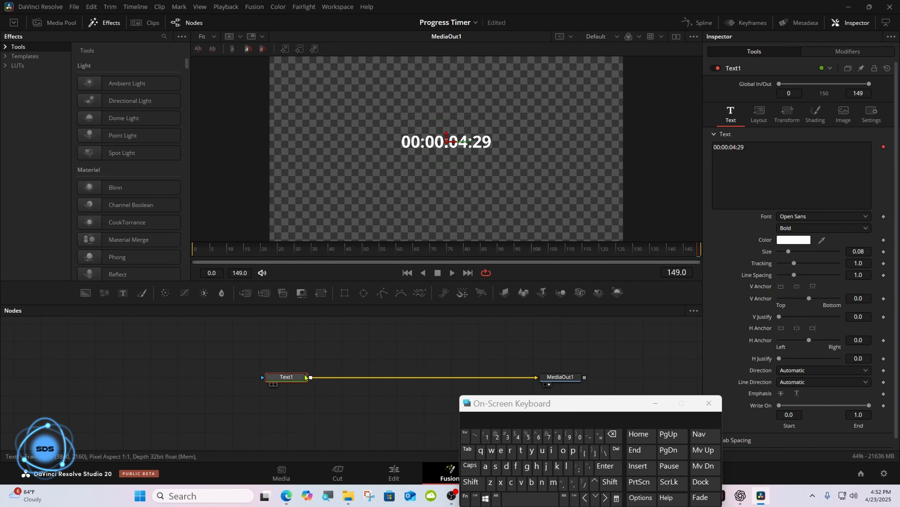
click(245, 294)
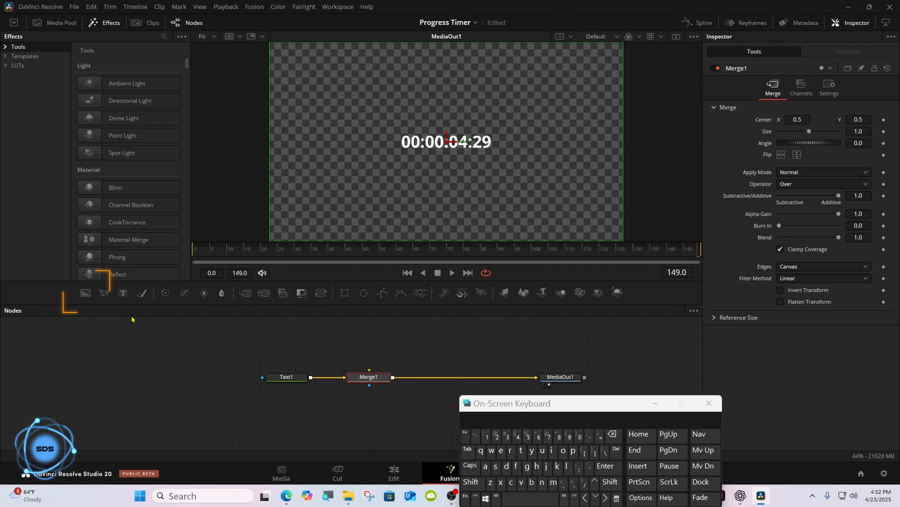
drag(86, 293, 355, 341)
click(364, 294)
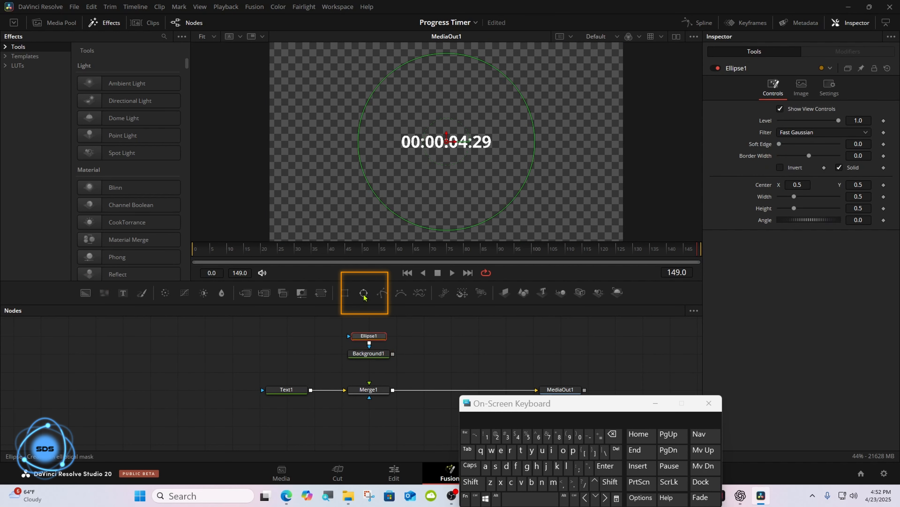
drag(393, 353, 371, 389)
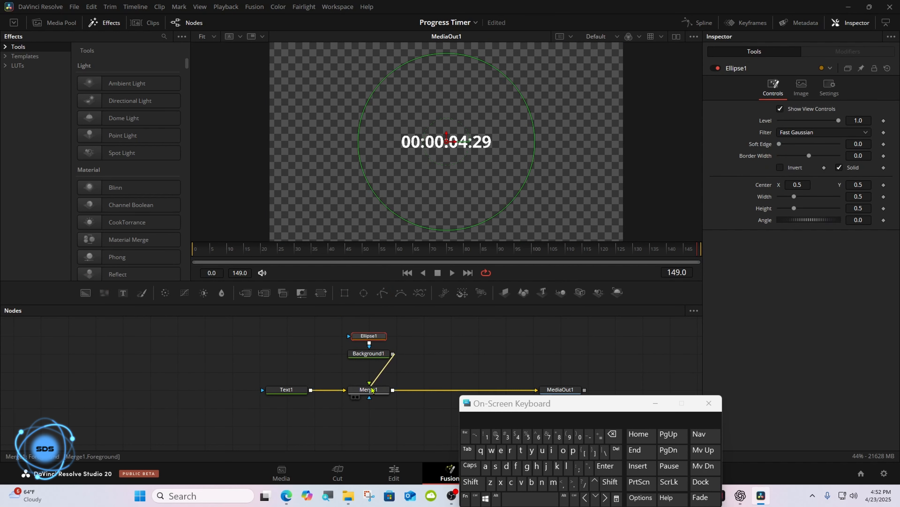
Step: Link the Ellipse1 mask's width to its height with an expression so both dimensions scale together
click(370, 354)
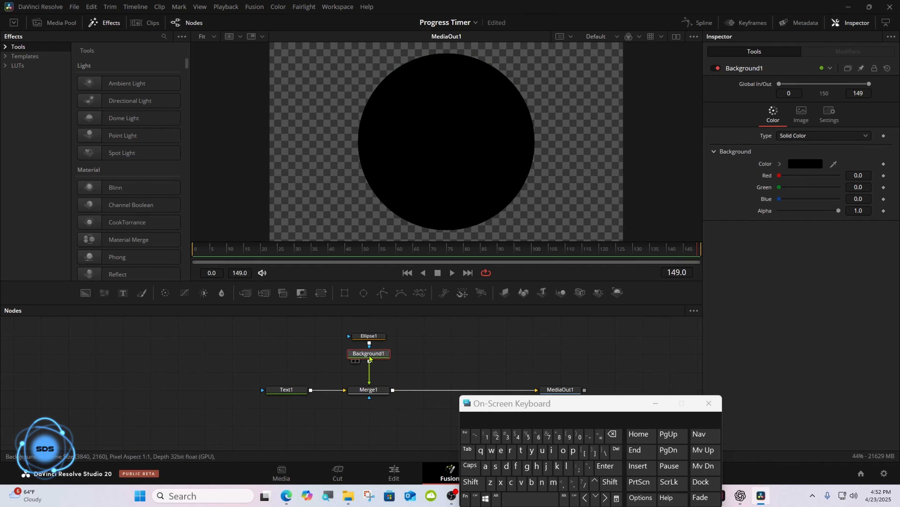
click(370, 337)
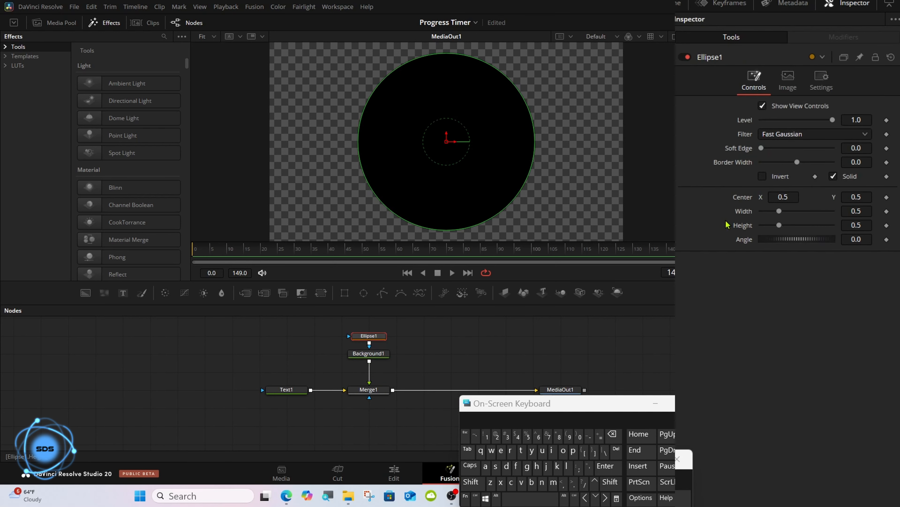
right_click(745, 214)
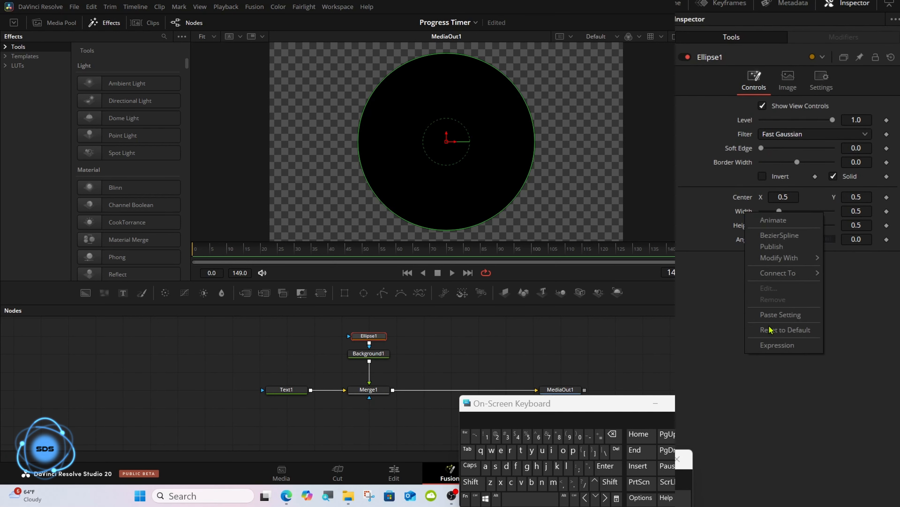
click(775, 347)
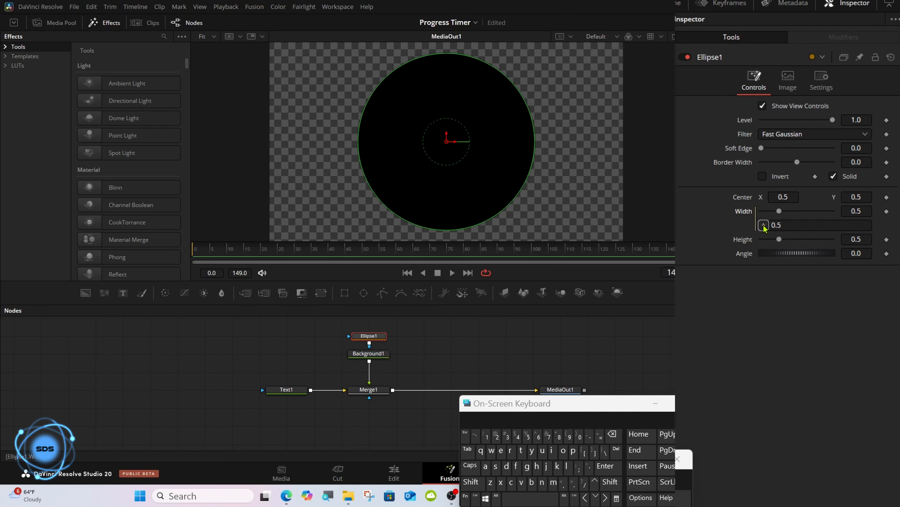
drag(763, 225, 771, 243)
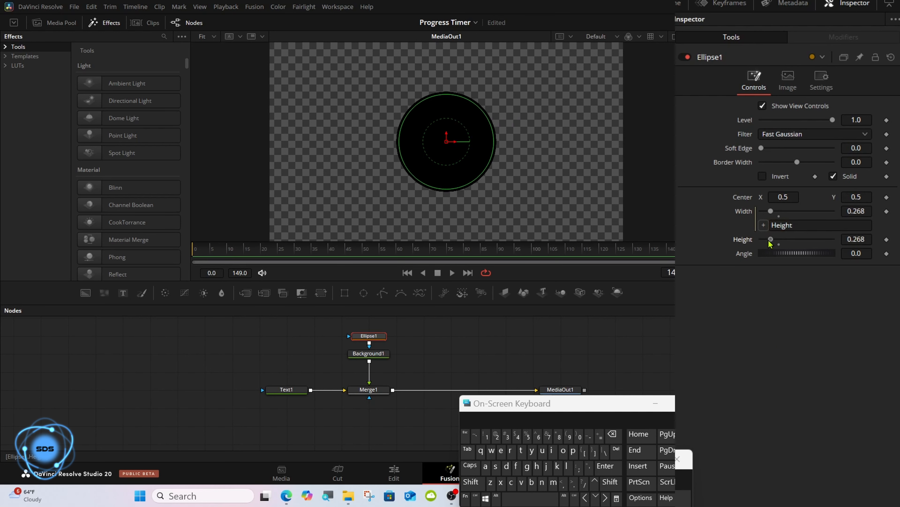
Step: Set the Ellipse1 mask's height to 0.25, using the On-Screen Keyboard
drag(579, 404, 608, 339)
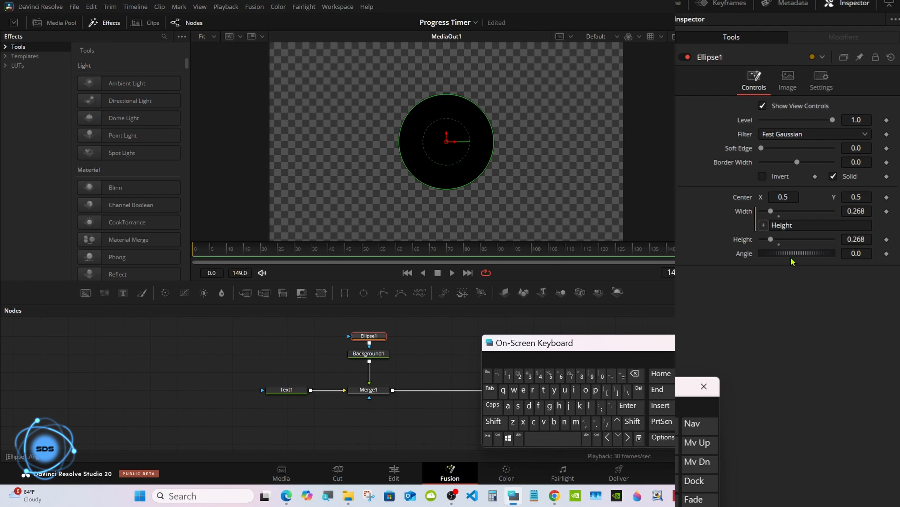
click(856, 239)
click(636, 374)
click(636, 373)
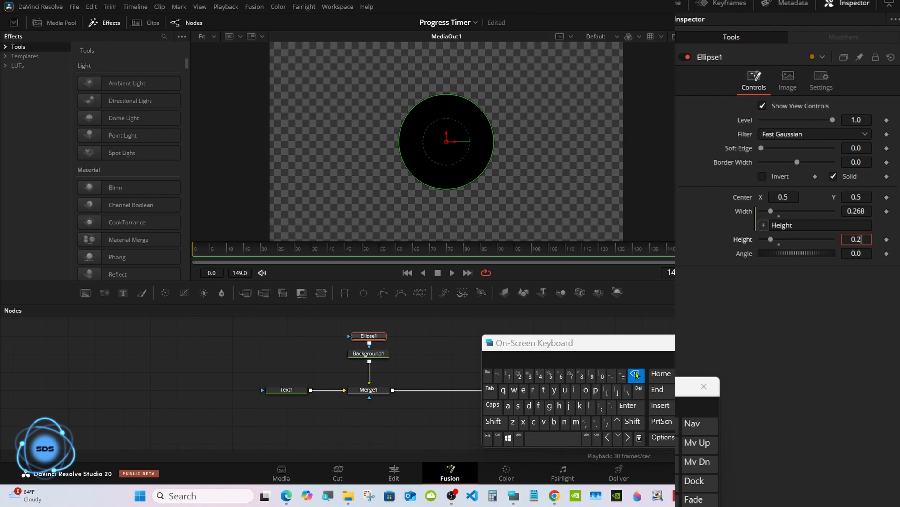
click(550, 376)
click(631, 405)
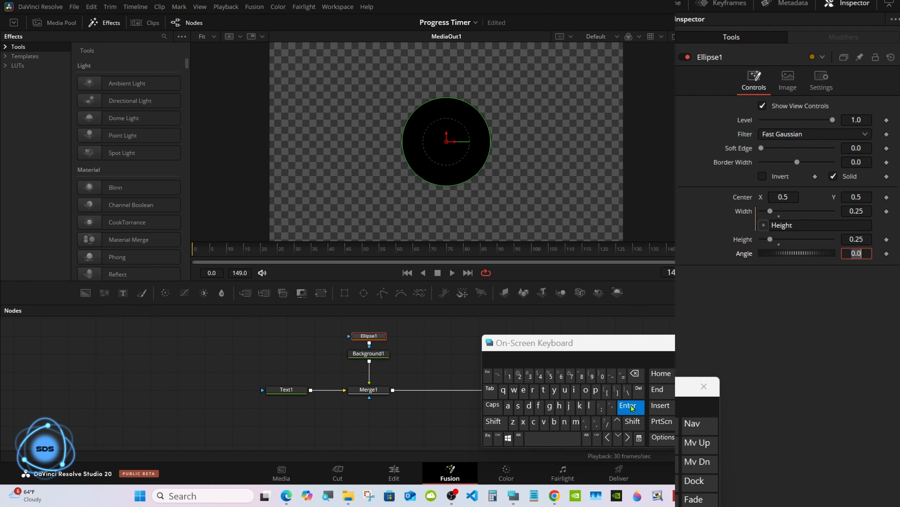
click(856, 239)
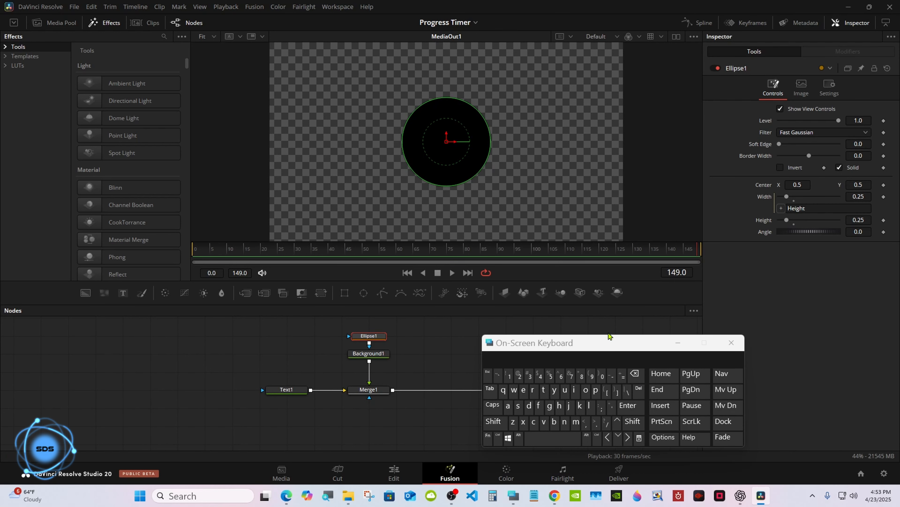
Step: Change the Background1 fill to Gradient with the Angle gradient type
drag(608, 335, 716, 336)
click(374, 354)
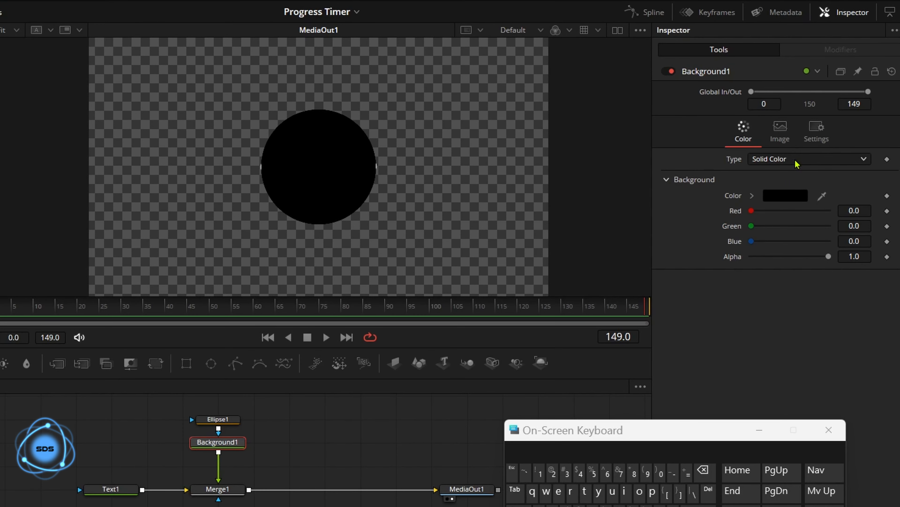
click(796, 161)
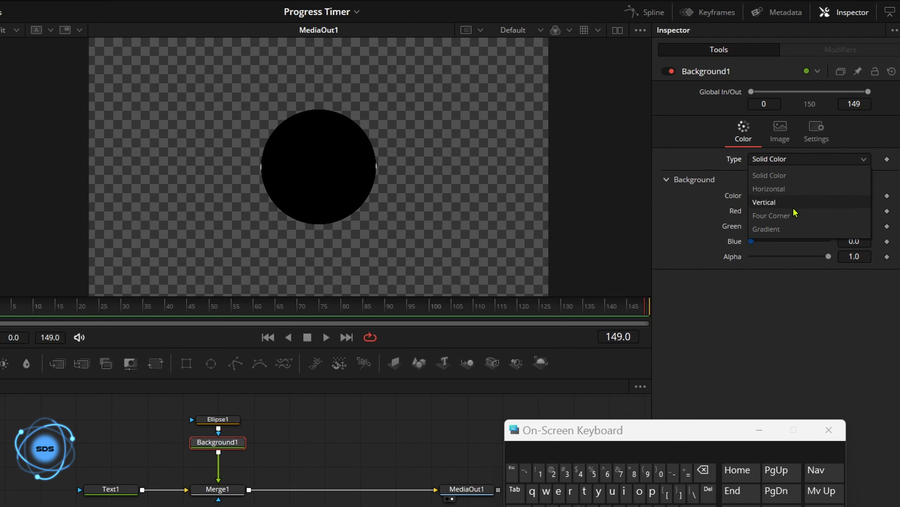
click(793, 231)
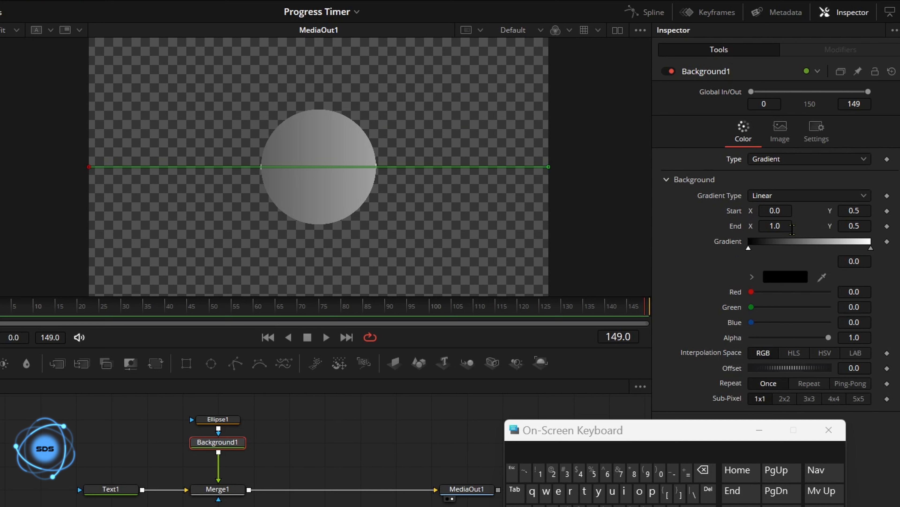
click(786, 198)
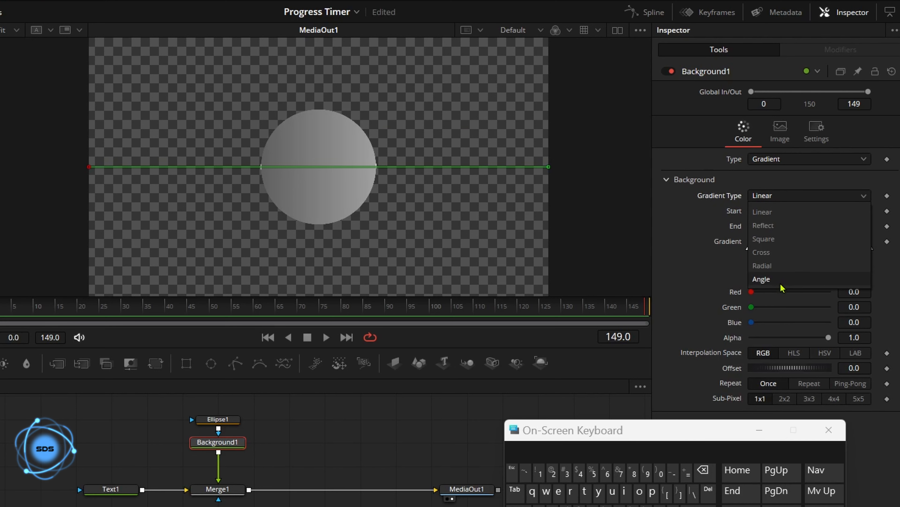
click(762, 279)
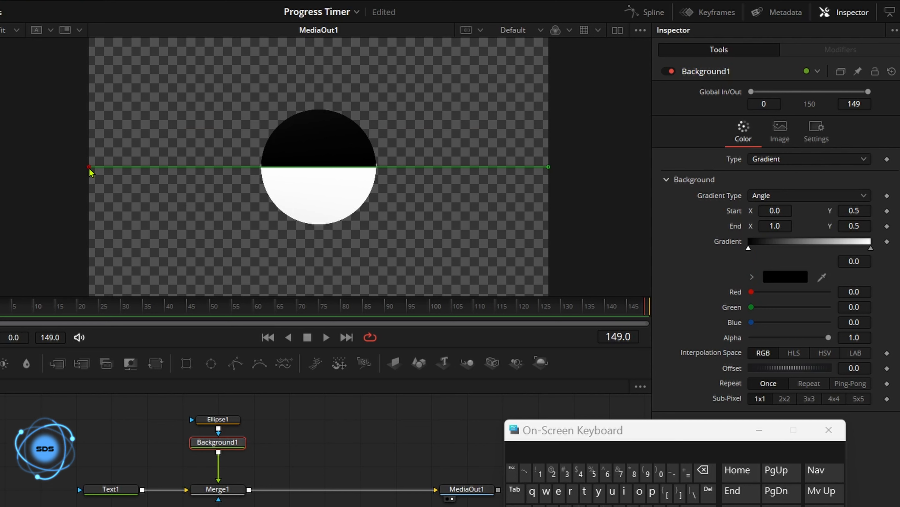
Step: Centre the Background1 gradient on the circle by setting its start point to X 0.5 and Y 0.5
drag(89, 171, 318, 174)
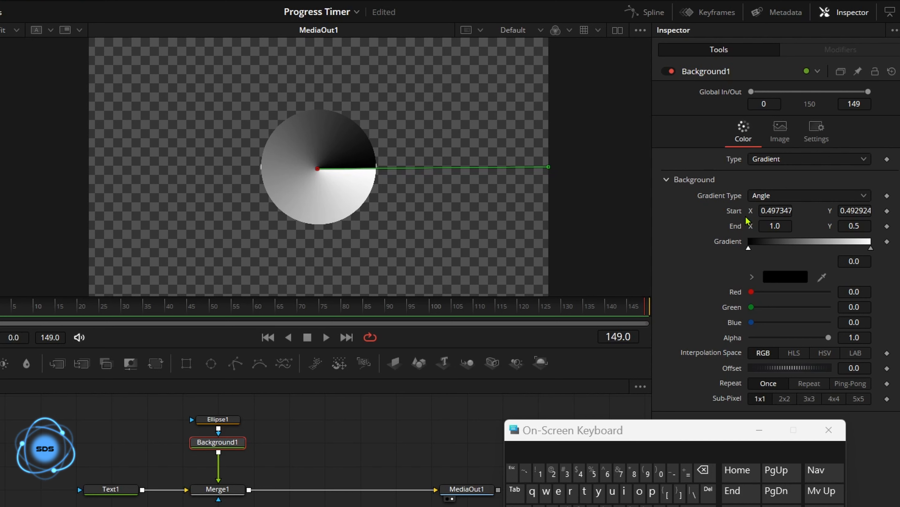
click(773, 211)
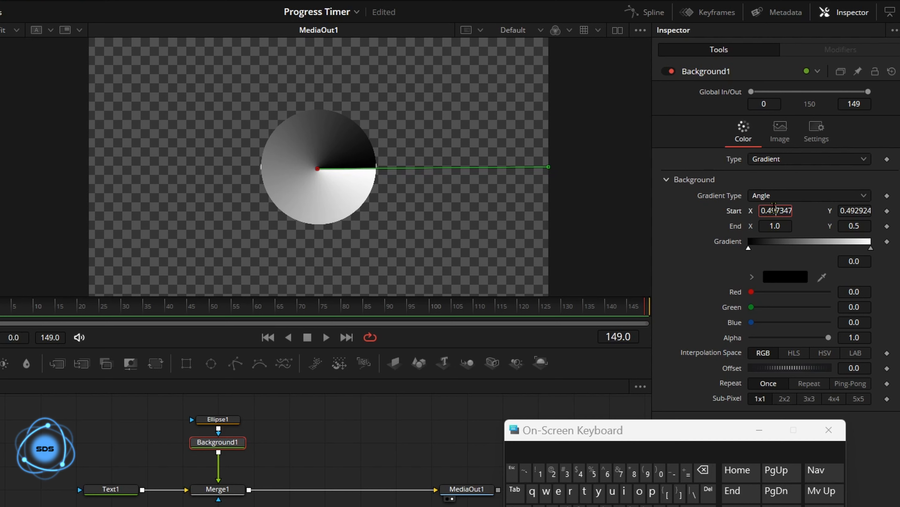
text(0.4801061.5)
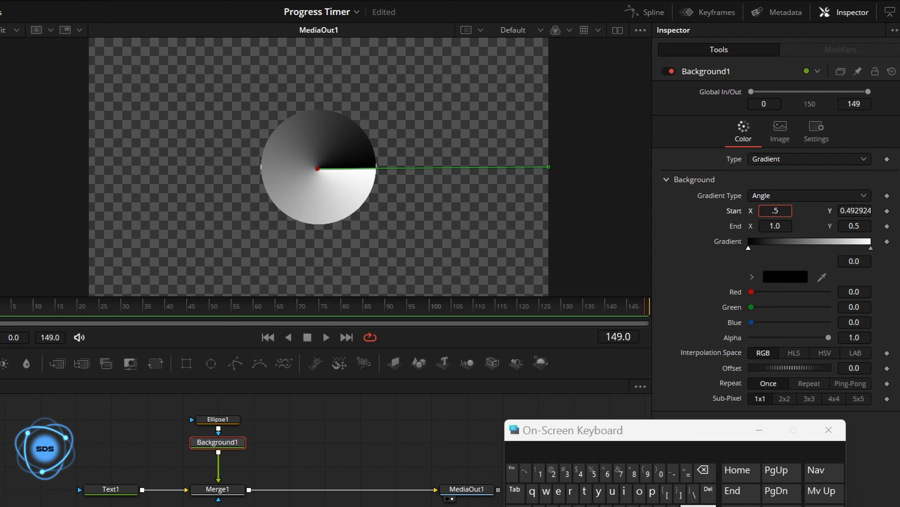
key(Return)
text(.5)
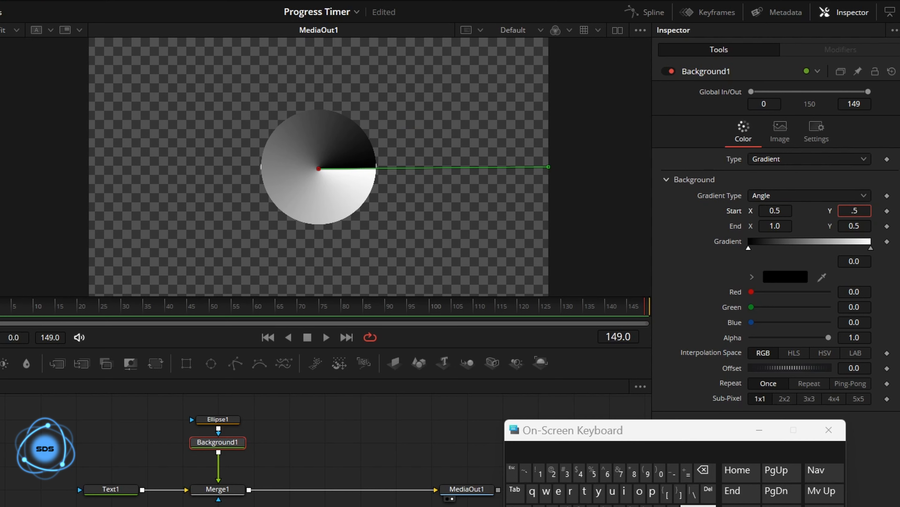
key(Return)
Step: Colour the Background1 gradient from red (Red 1.0) at the first stop to light blue at the last stop
drag(676, 435, 553, 488)
drag(751, 293, 854, 291)
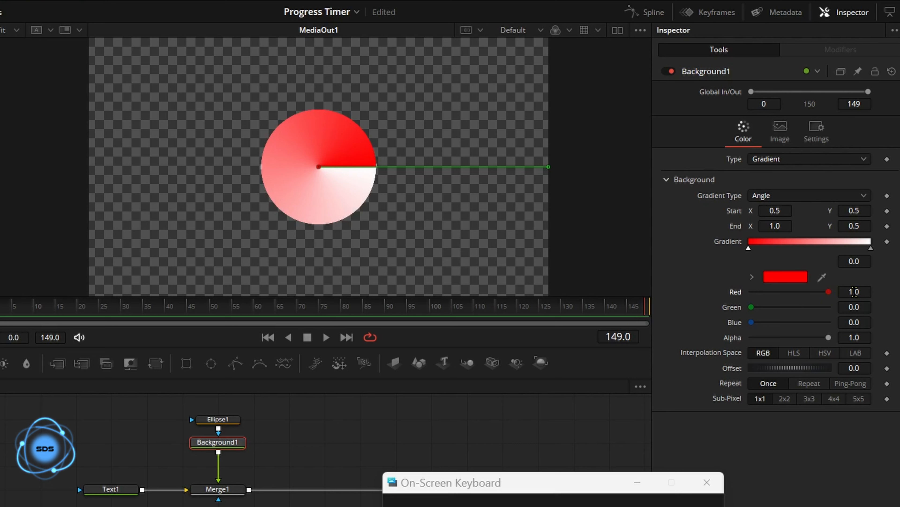
click(872, 248)
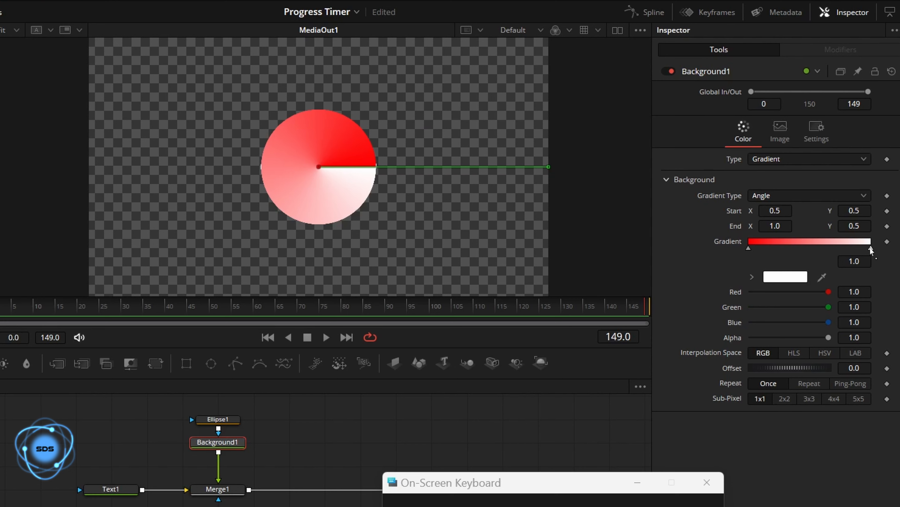
click(786, 276)
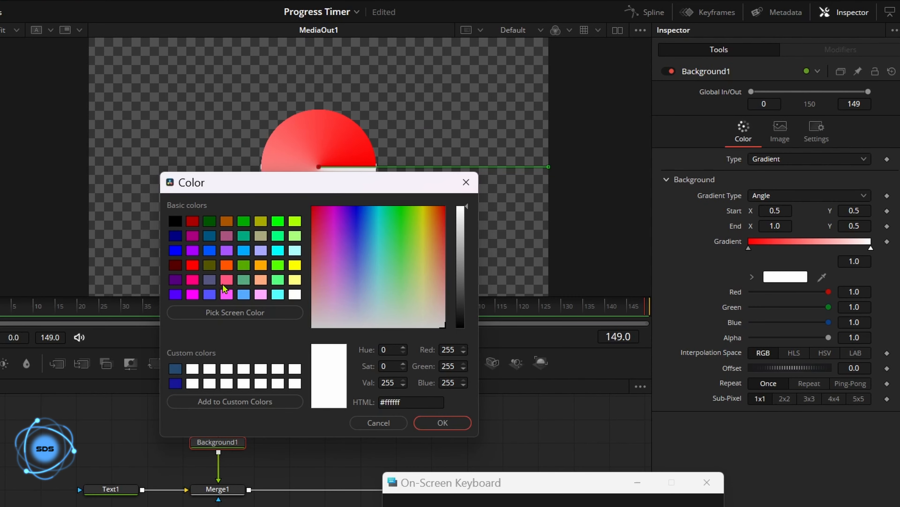
click(209, 294)
click(442, 423)
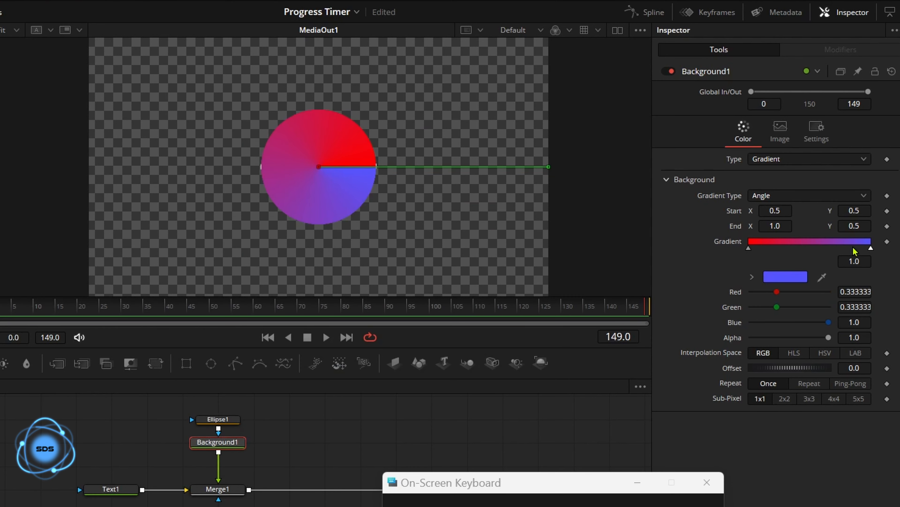
Step: Move Background1's light blue gradient stop to about 0.02, beside the red one, and aim the gradient end upward at about X 0.51, Y 0.98
drag(871, 249, 752, 255)
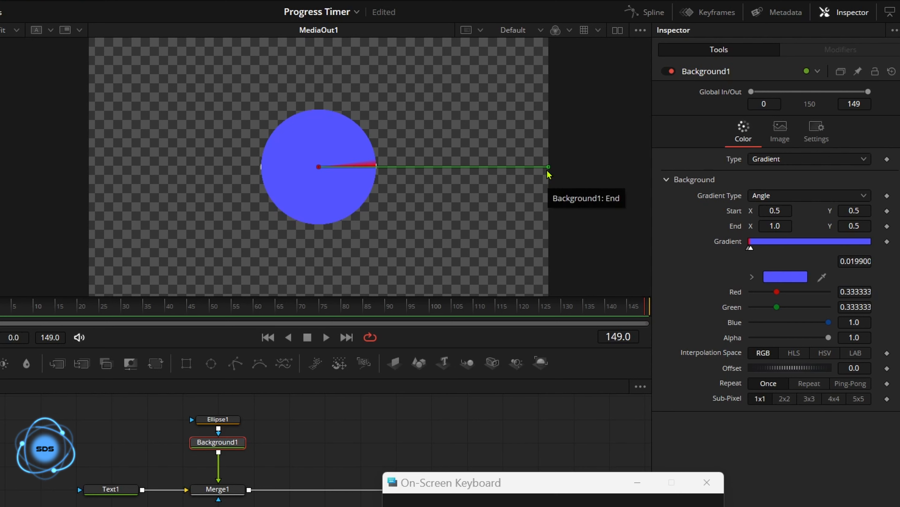
drag(548, 170, 324, 43)
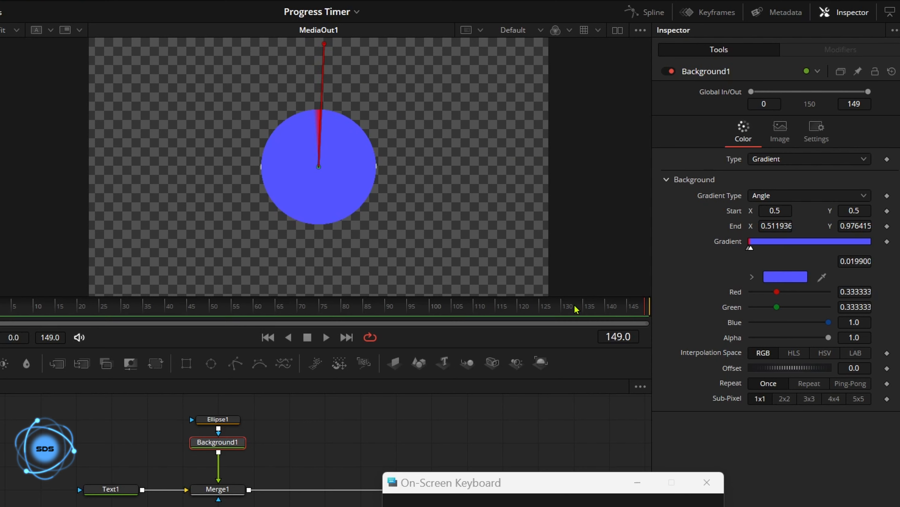
Step: Drive Background1's gradient Offset with an Anim Curves modifier
click(507, 307)
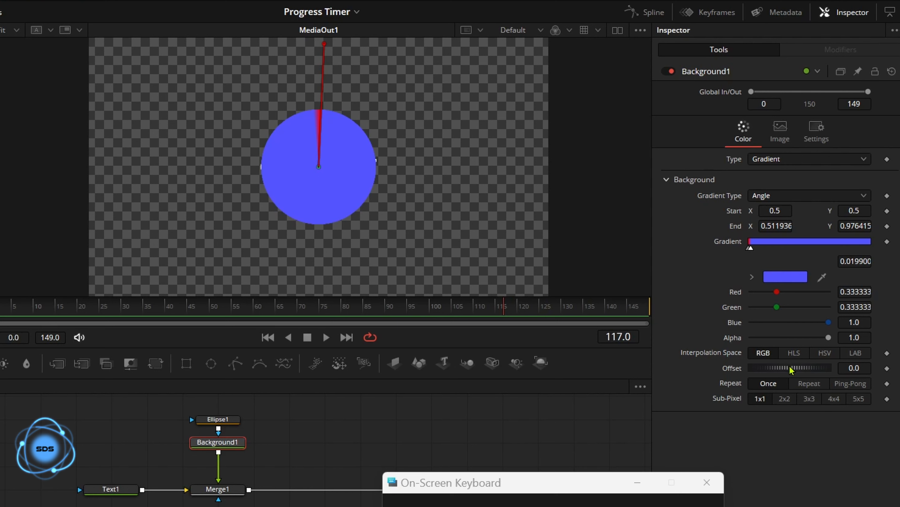
drag(792, 371, 791, 381)
click(791, 375)
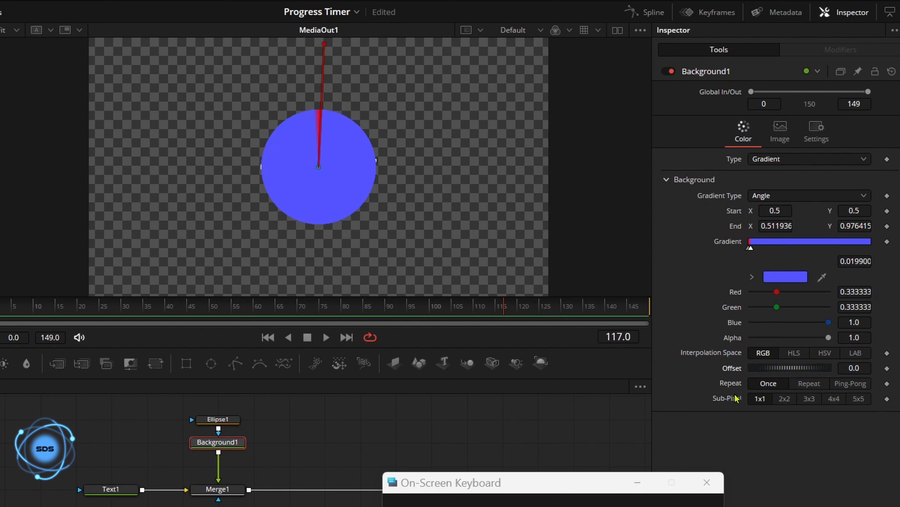
click(637, 484)
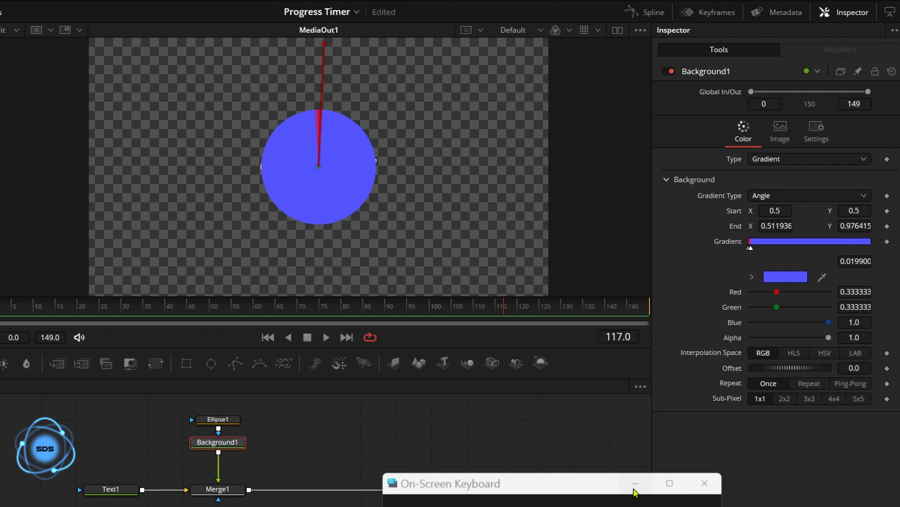
right_click(730, 373)
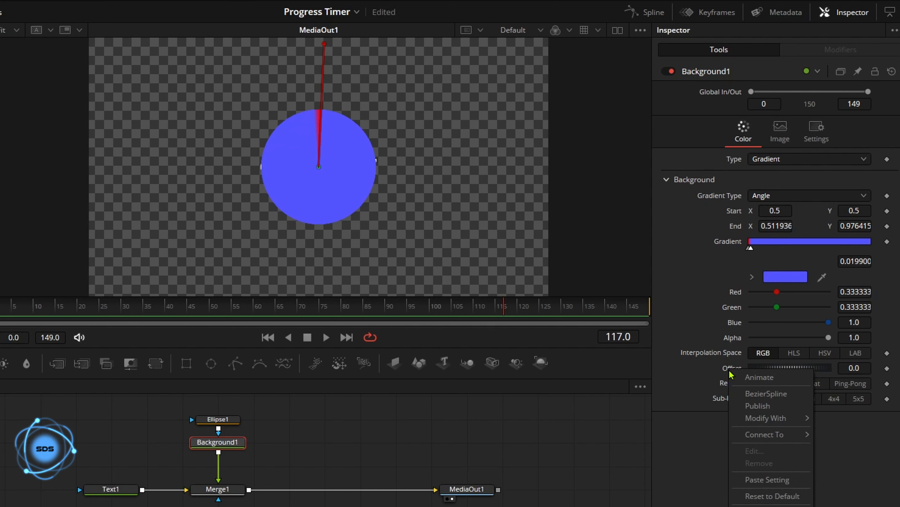
mouse_move(763, 424)
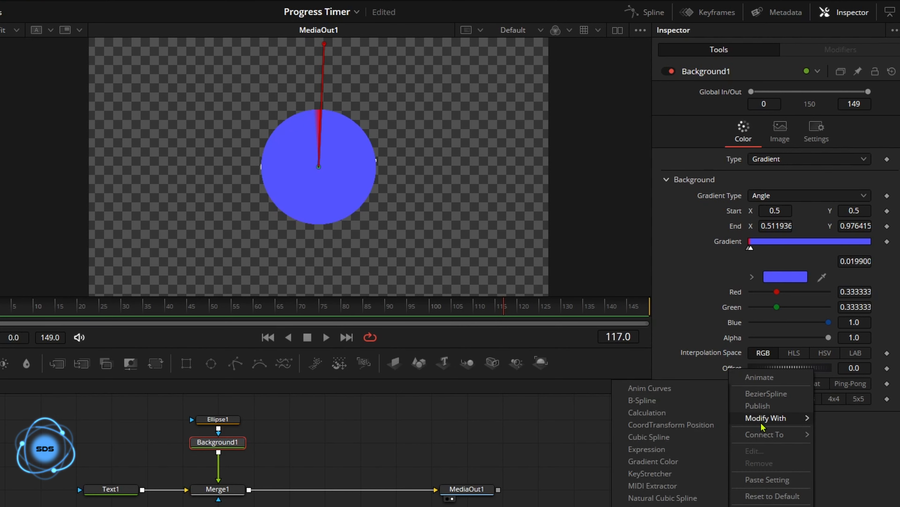
click(677, 391)
Step: At frame 0, set the Anim Curves modifier's scaling Offset to -0.02 so the circle starts fully blue
drag(357, 314, 1, 311)
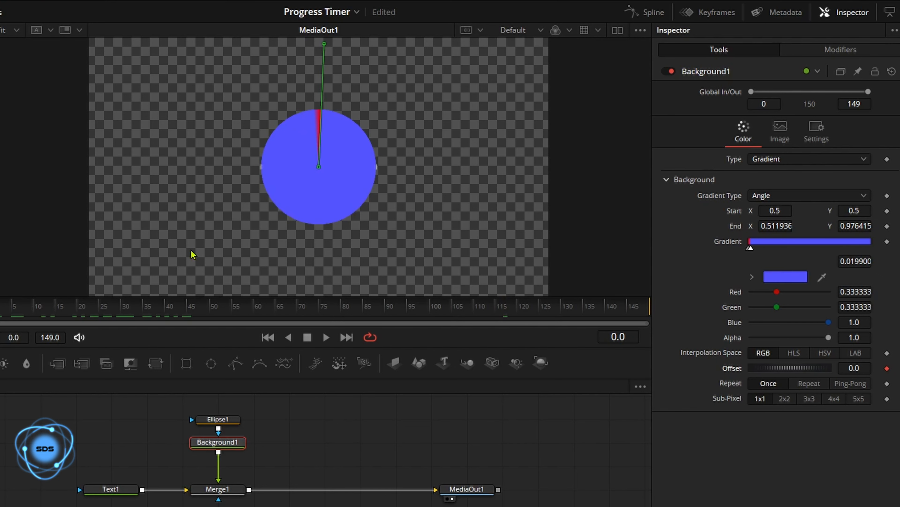
click(836, 51)
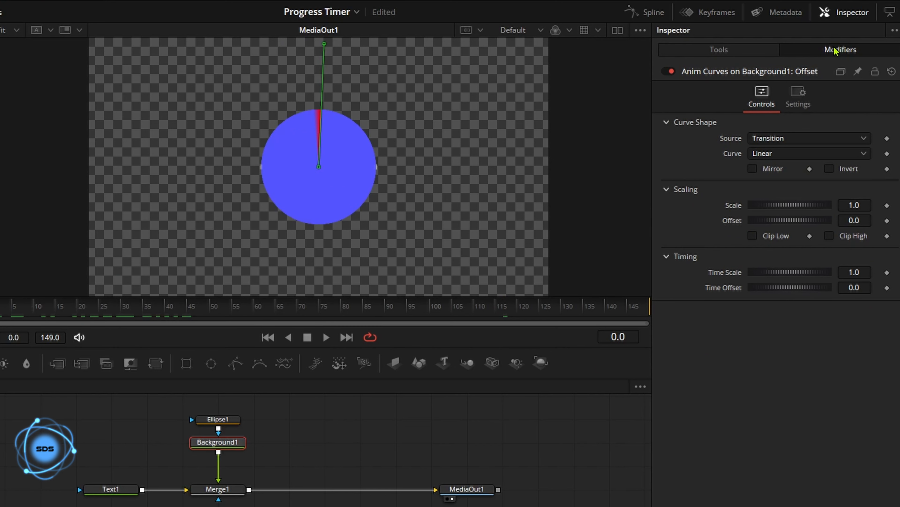
click(525, 505)
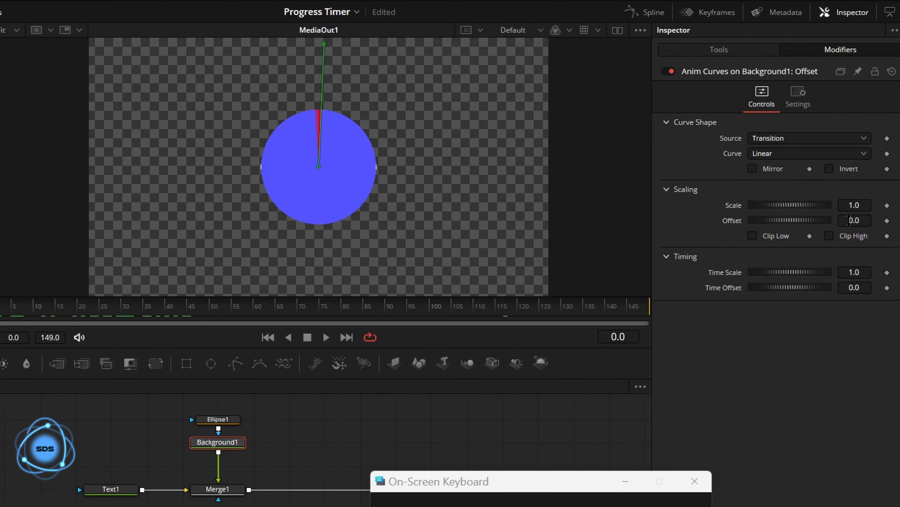
drag(849, 220, 860, 218)
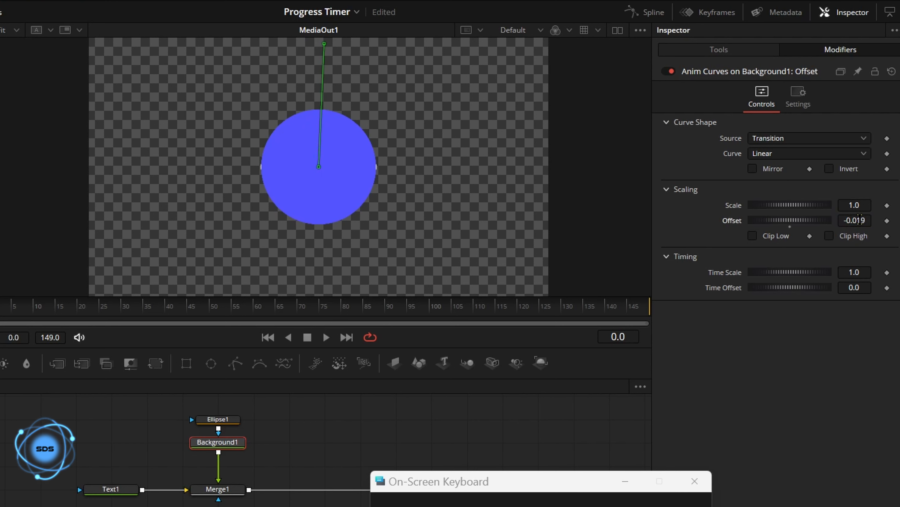
click(867, 219)
key(BackSpace)
key(BackSpace)
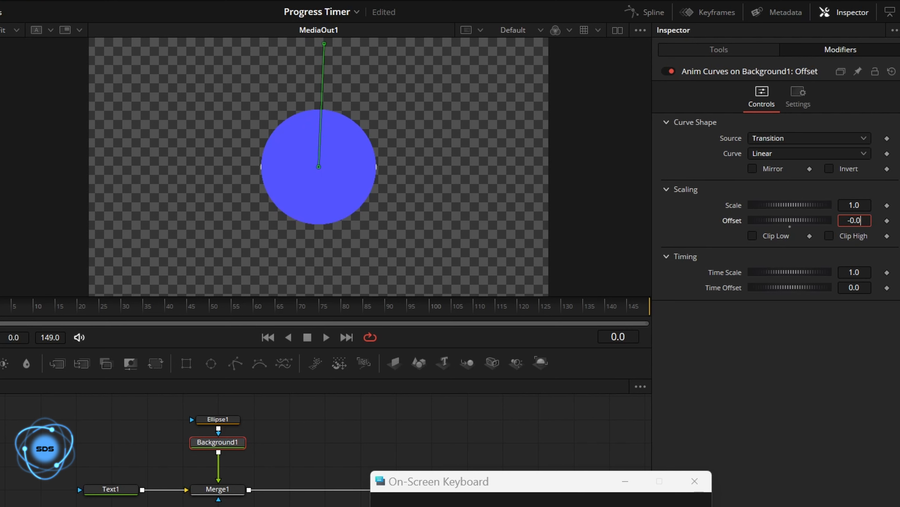
text(2)
key(Tab)
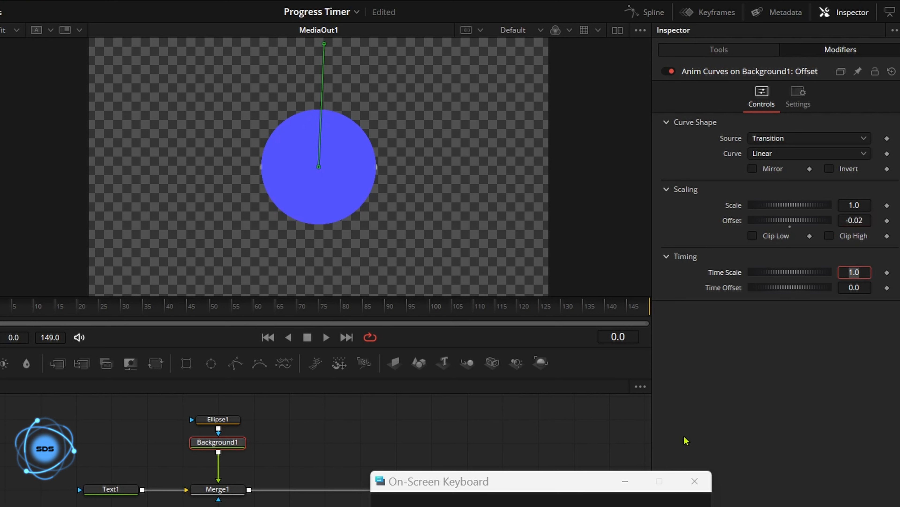
click(690, 431)
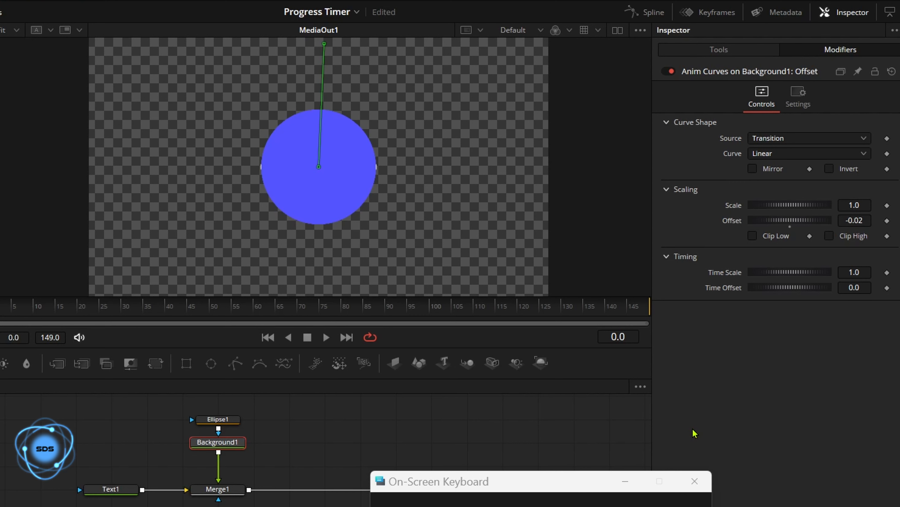
Step: At the last frame, set the Anim Curves modifier's Scale to 1.02 so the circle ends fully red, and scrub through the animation
drag(440, 321, 744, 313)
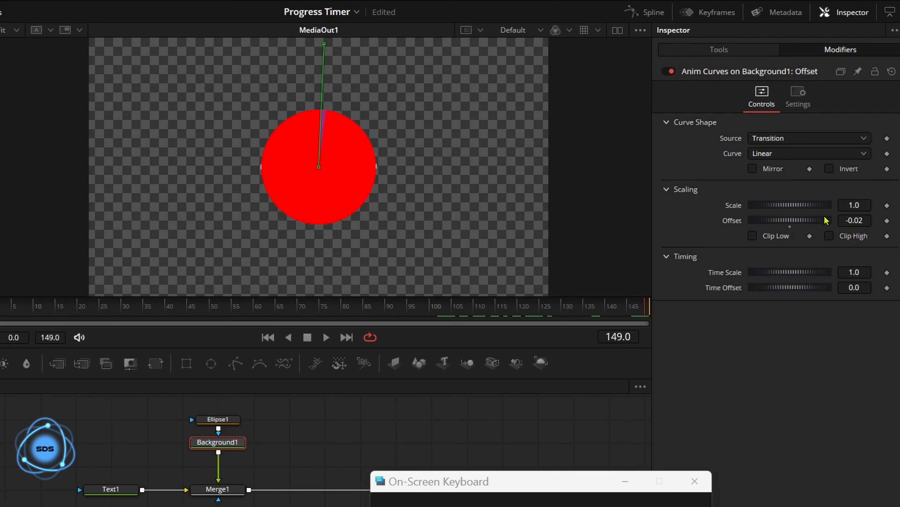
drag(850, 205, 859, 205)
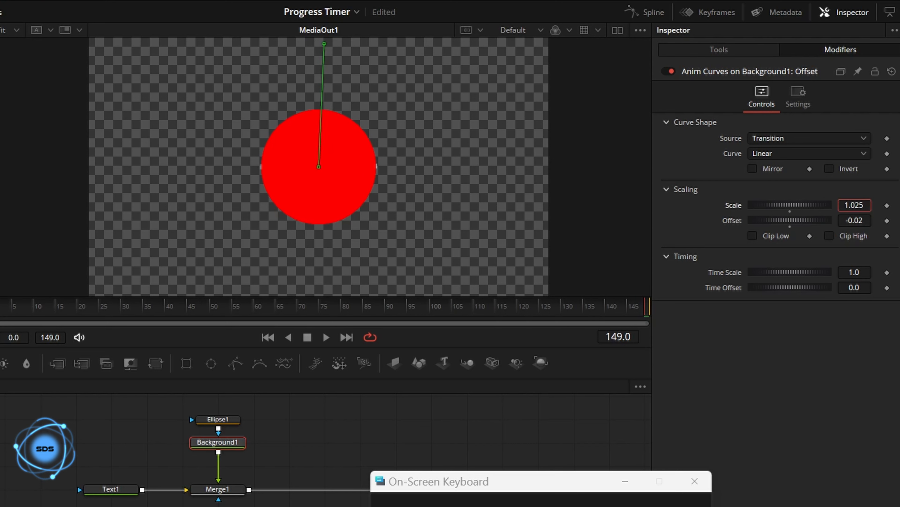
click(863, 205)
key(BackSpace)
key(Tab)
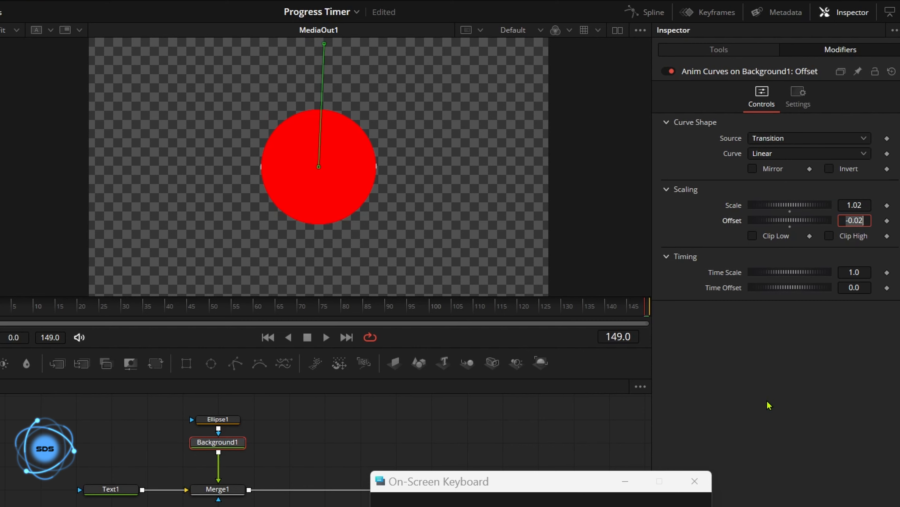
drag(607, 312, 97, 313)
drag(275, 253, 199, 253)
Step: Swap Merge1's inputs so the timecode text sits in front of the circle
click(366, 390)
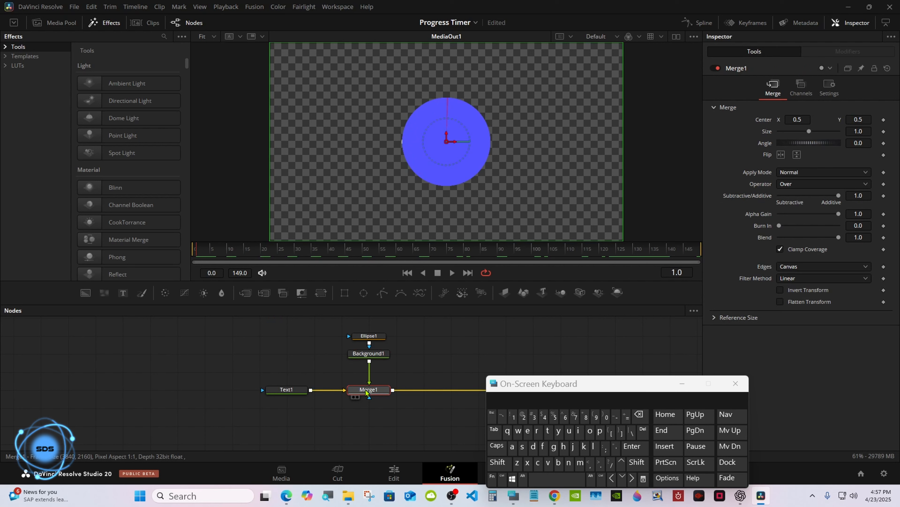
right_click(366, 390)
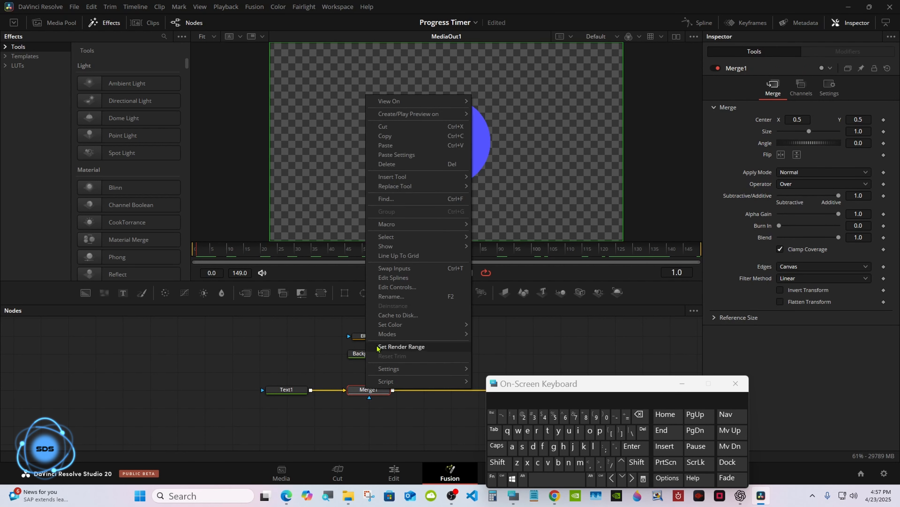
click(391, 269)
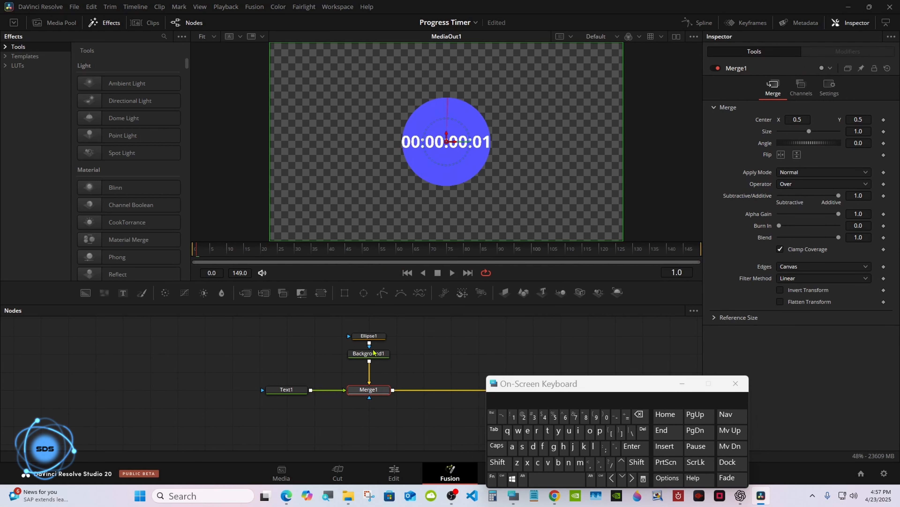
Step: Turn off hours in Text1's Time Code modifier and play the timer from frame 0
click(296, 390)
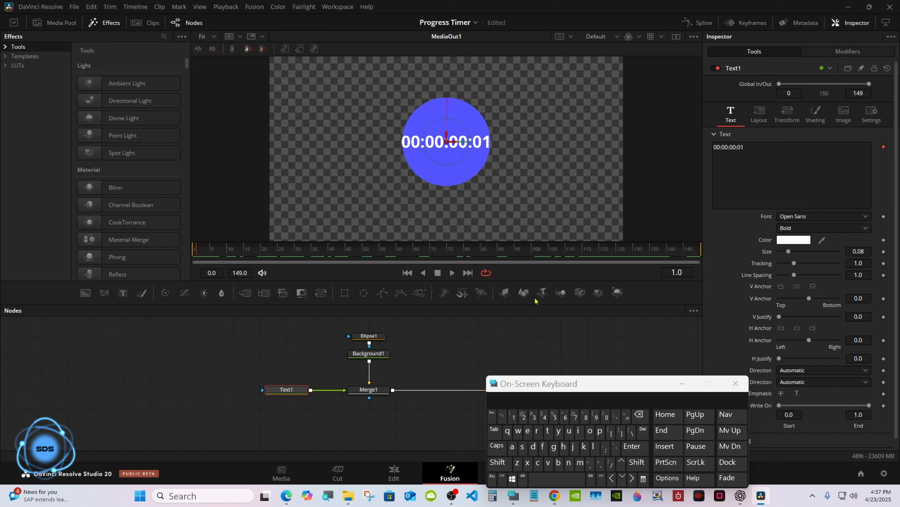
click(844, 53)
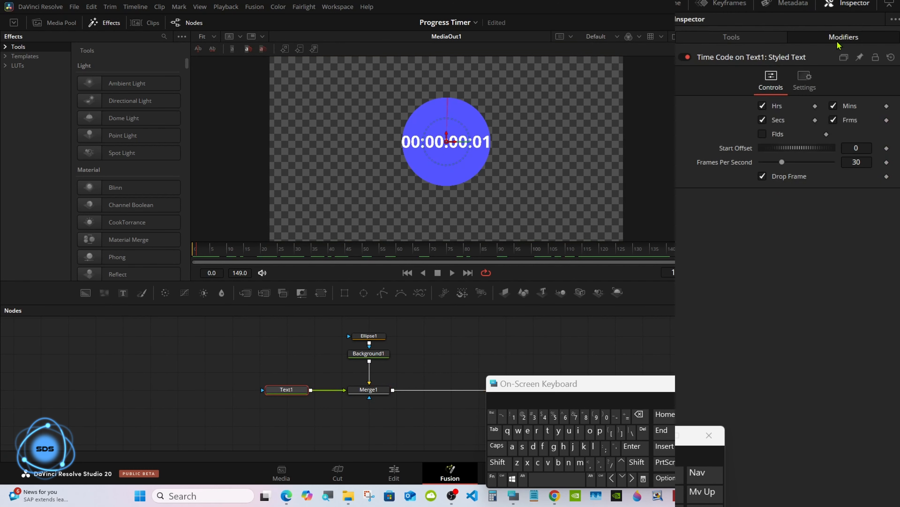
click(762, 106)
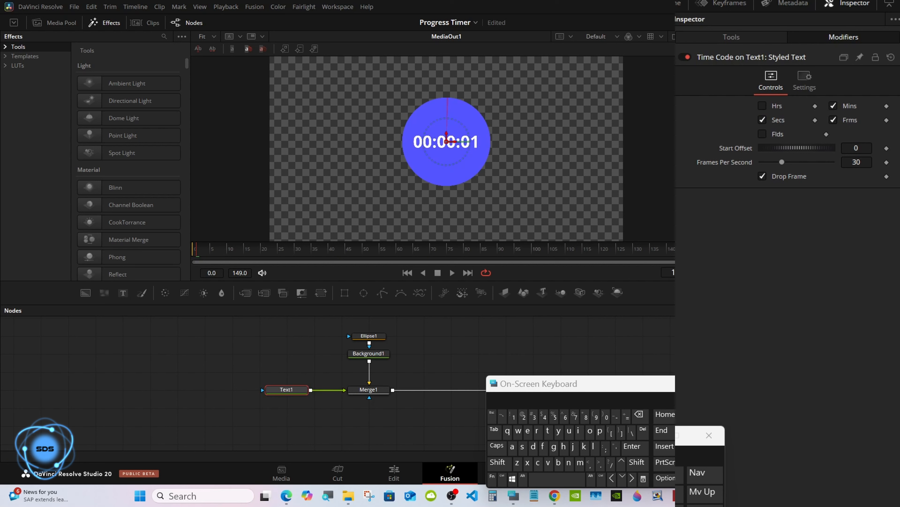
click(188, 254)
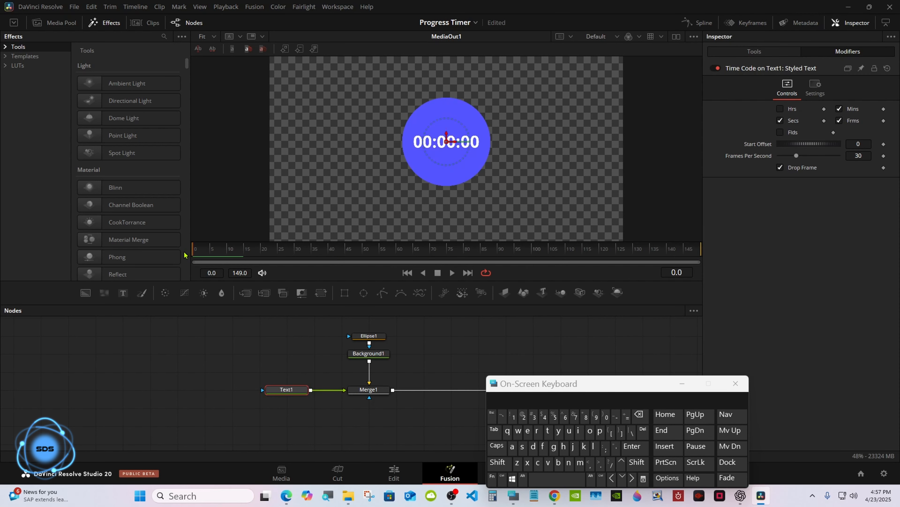
key(space)
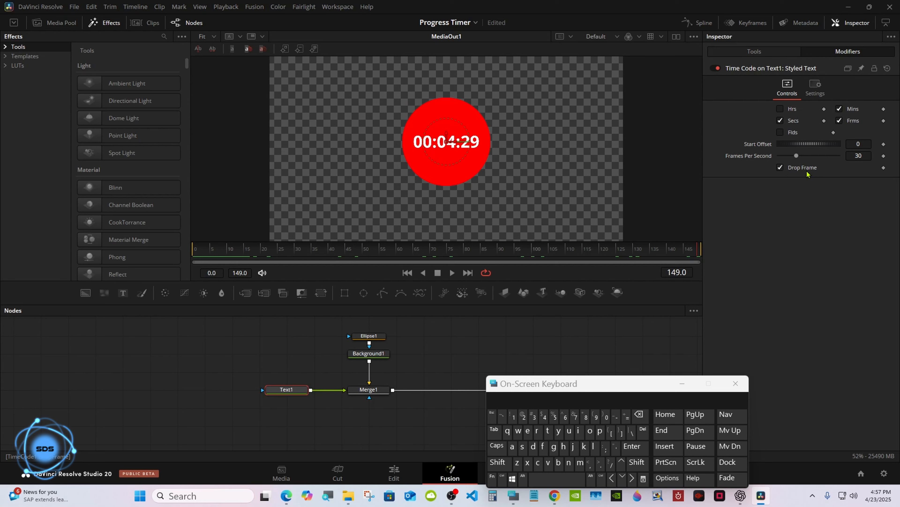
Step: Keyframe the Time Code modifier's Start Offset from 0 at frame 0 to 1 at frame 5, and check the final frame
drag(221, 252, 189, 250)
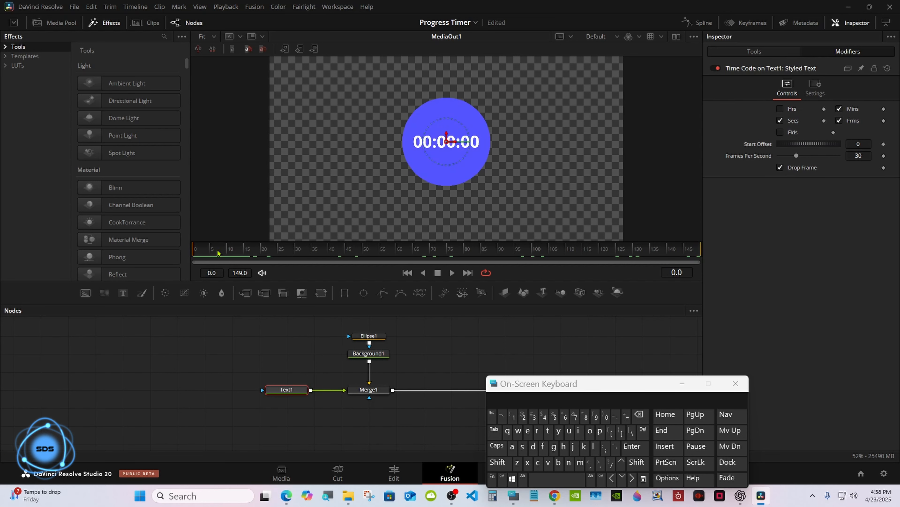
click(887, 149)
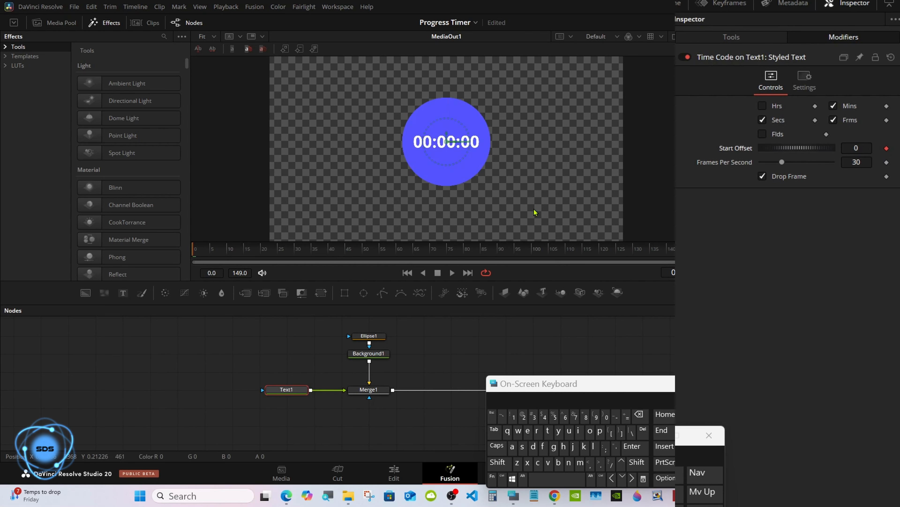
click(211, 253)
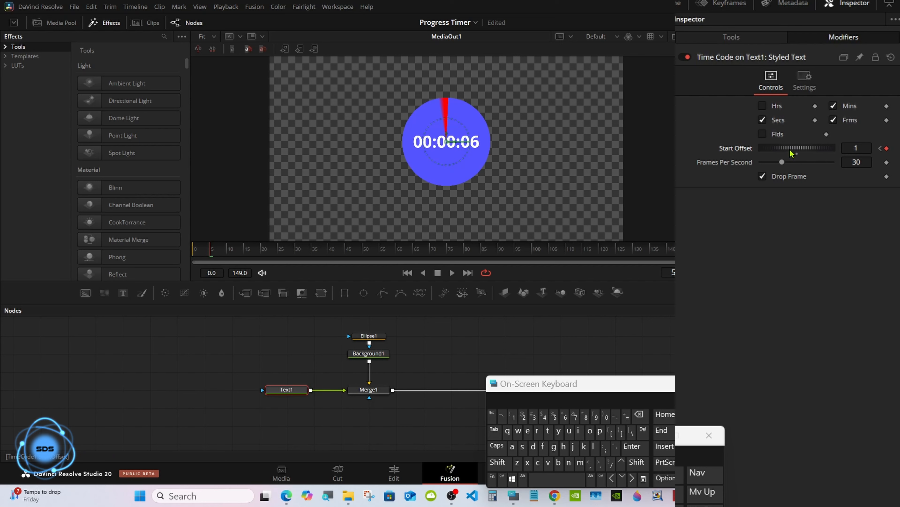
drag(600, 253, 755, 280)
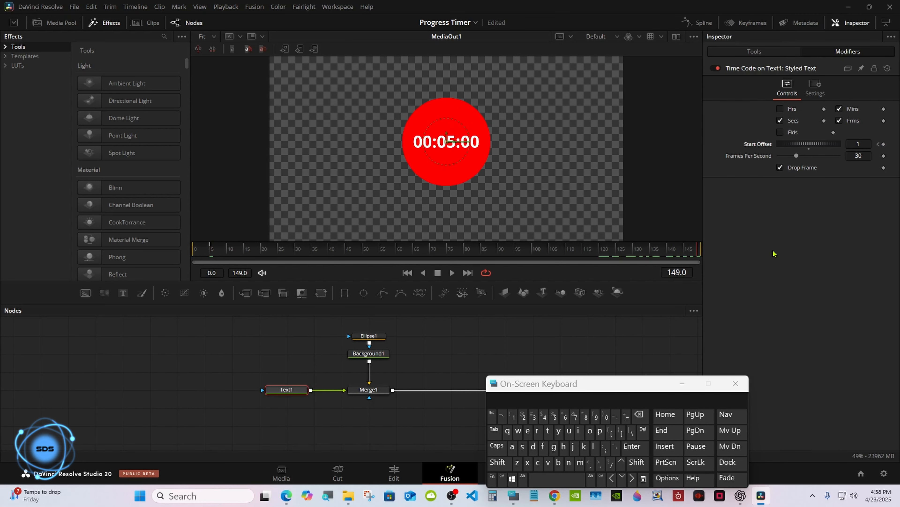
drag(241, 249, 176, 249)
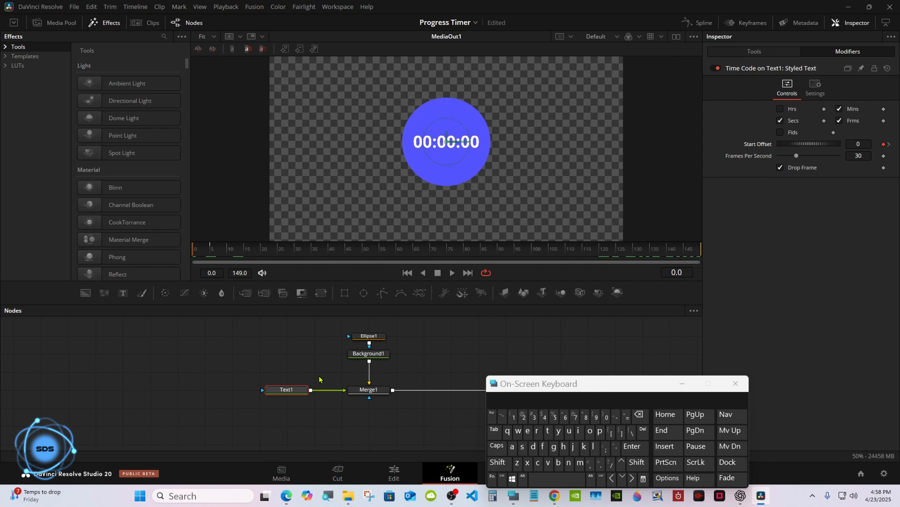
Step: Place the Text1 timecode below the circle by setting its layout centre to Y 0.216
click(751, 52)
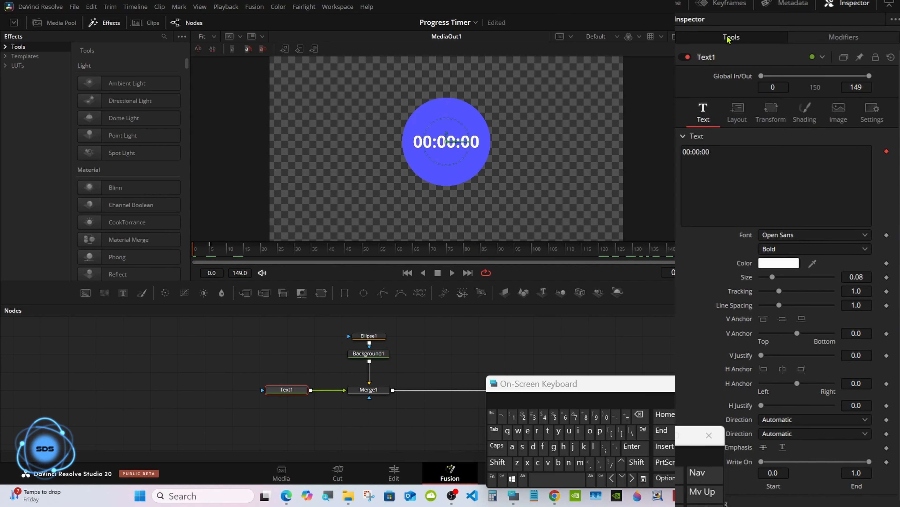
click(736, 110)
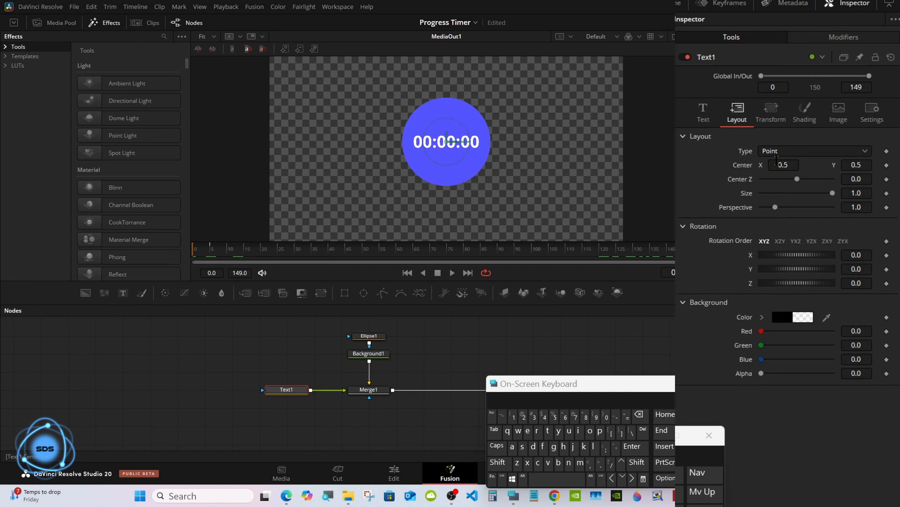
drag(859, 163, 858, 161)
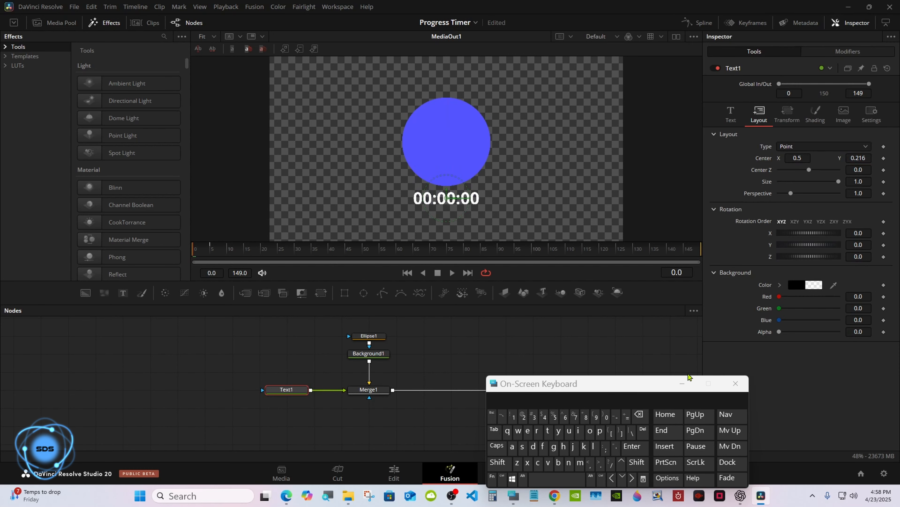
Step: Switch to the Edit page and play the timer composition from the start of the timeline
click(394, 472)
drag(326, 384, 297, 369)
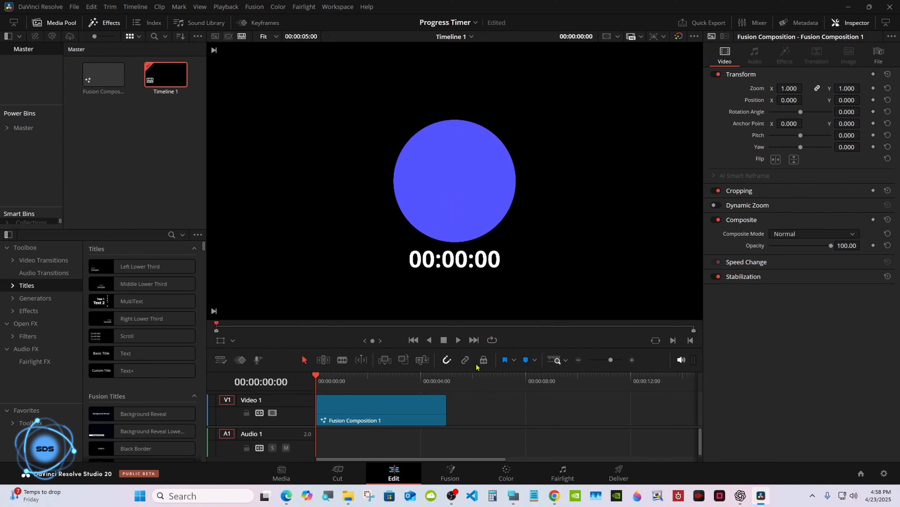
click(457, 340)
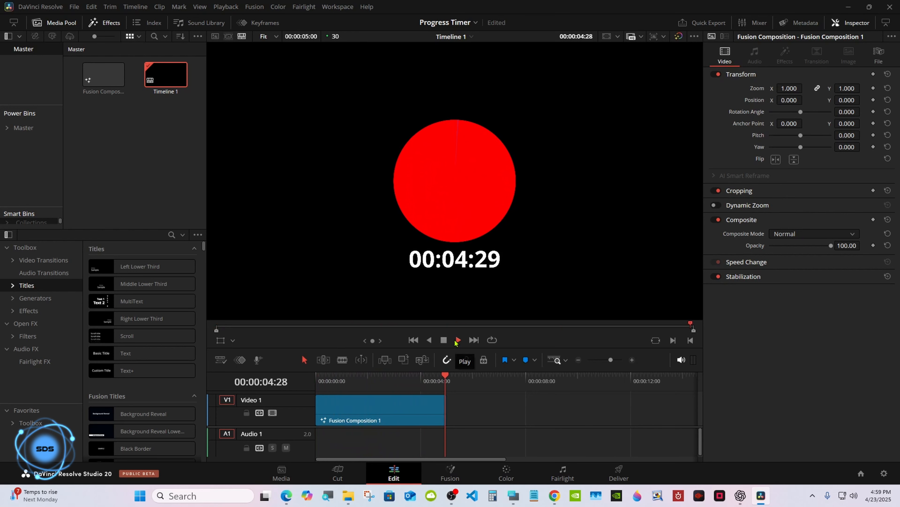
Step: Extend the Fusion Composition 1 clip to 20 seconds on the timeline and play it from the start
key(Home)
key(ctrl+minus)
drag(381, 413, 577, 416)
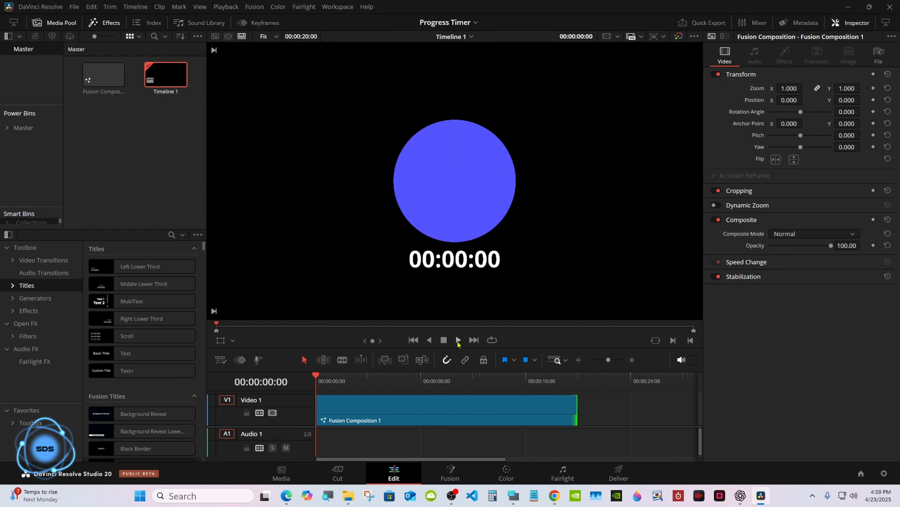
click(458, 340)
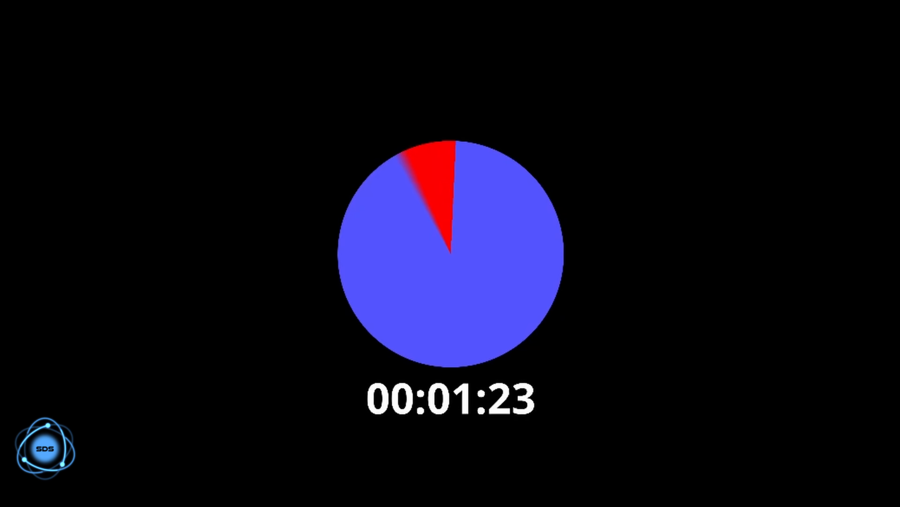